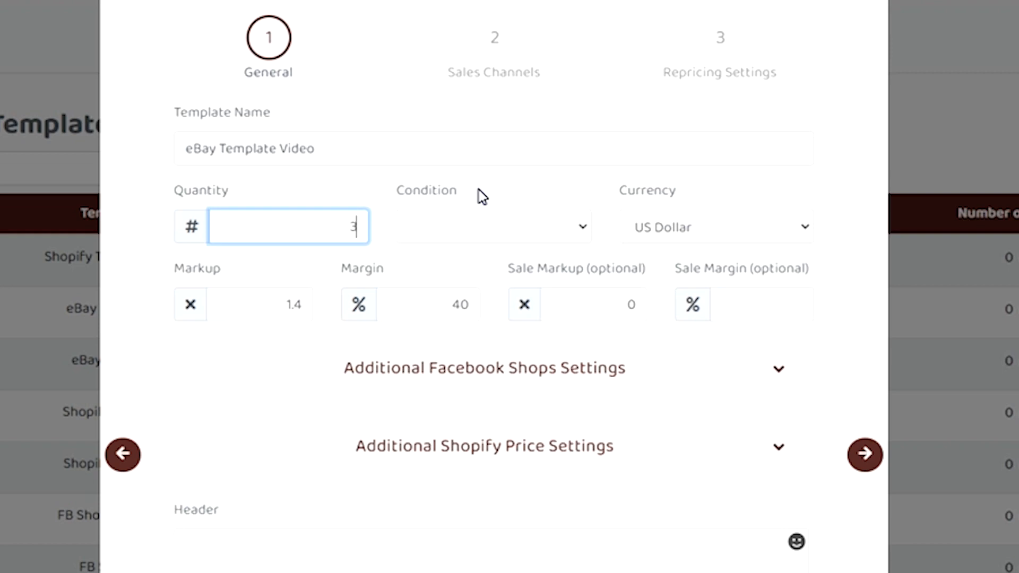
# - Set the template's quantity to 5 and its condition to New
pyautogui.press('Tab')
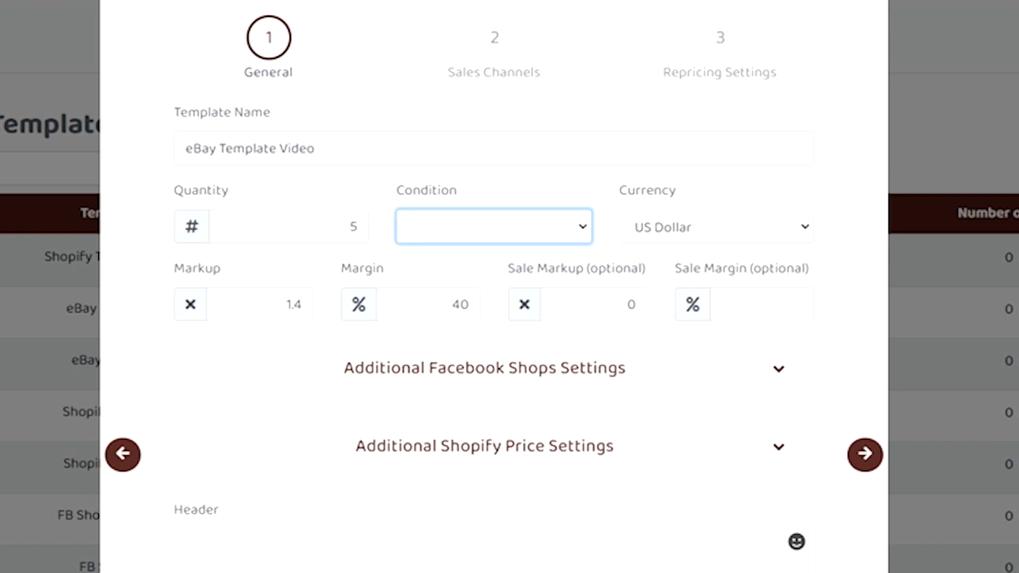
pyautogui.click(465, 225)
pyautogui.click(471, 273)
pyautogui.click(530, 239)
pyautogui.click(132, 300)
pyautogui.scroll(-3, 467, 403)
pyautogui.click(477, 414)
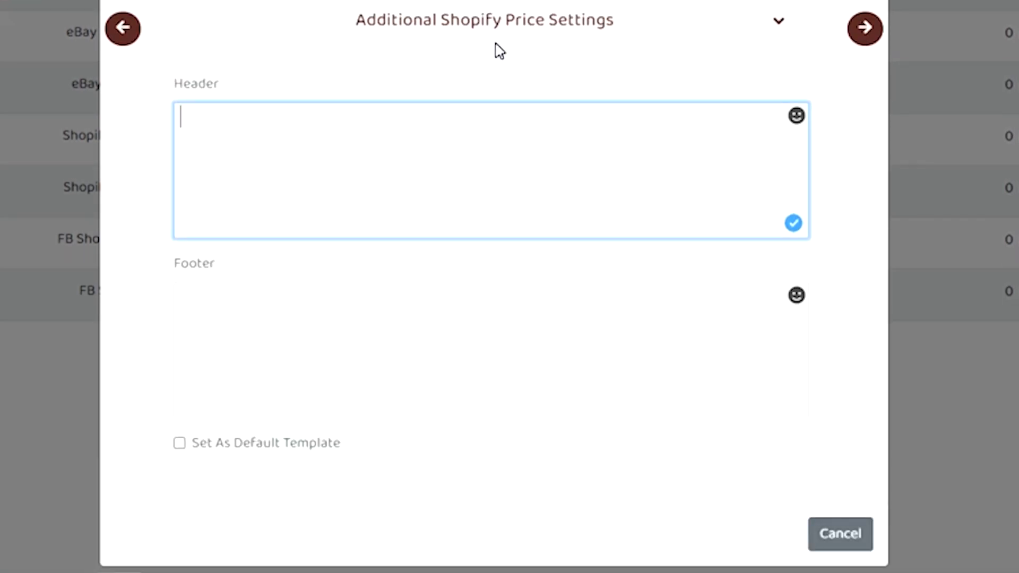
pyautogui.write('Header + Description + footer')
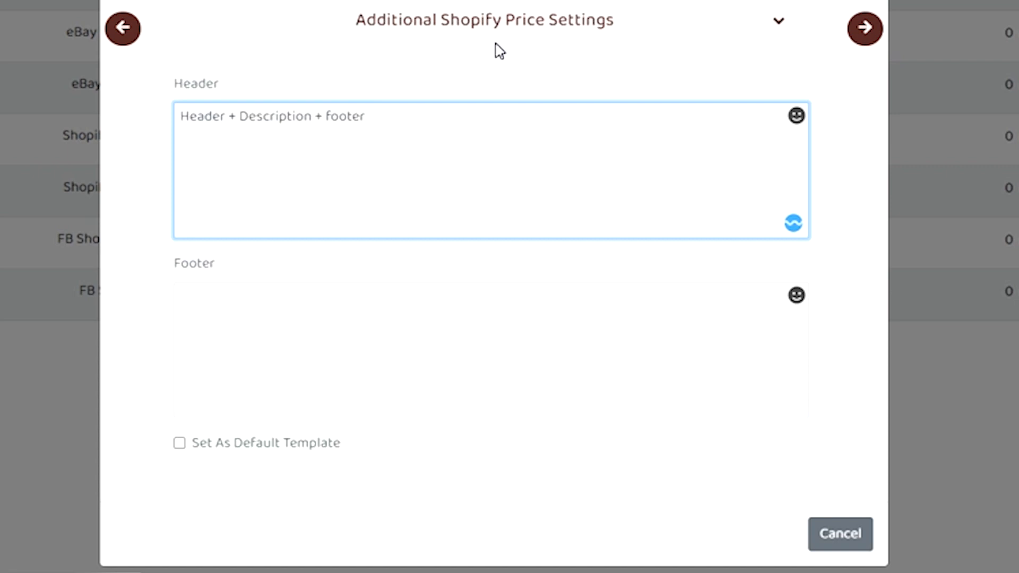
pyautogui.hotkey('ctrl', 'a')
pyautogui.press('BackSpace')
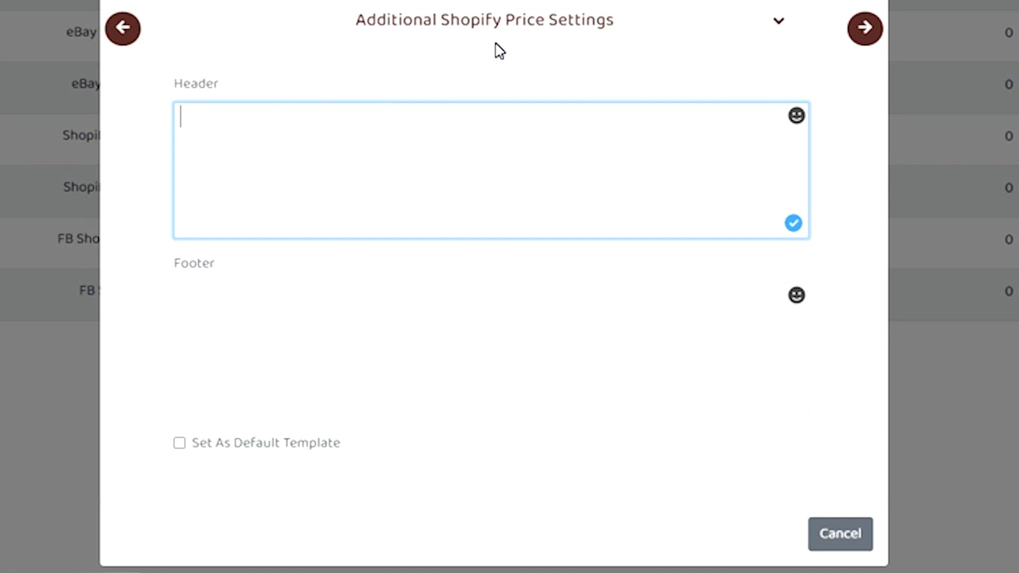
# - Enter "Thank you for visiting my store!" as the template's header and "Have a fantastic day!" as its footer
pyautogui.write('Thank you for visiting my store!')
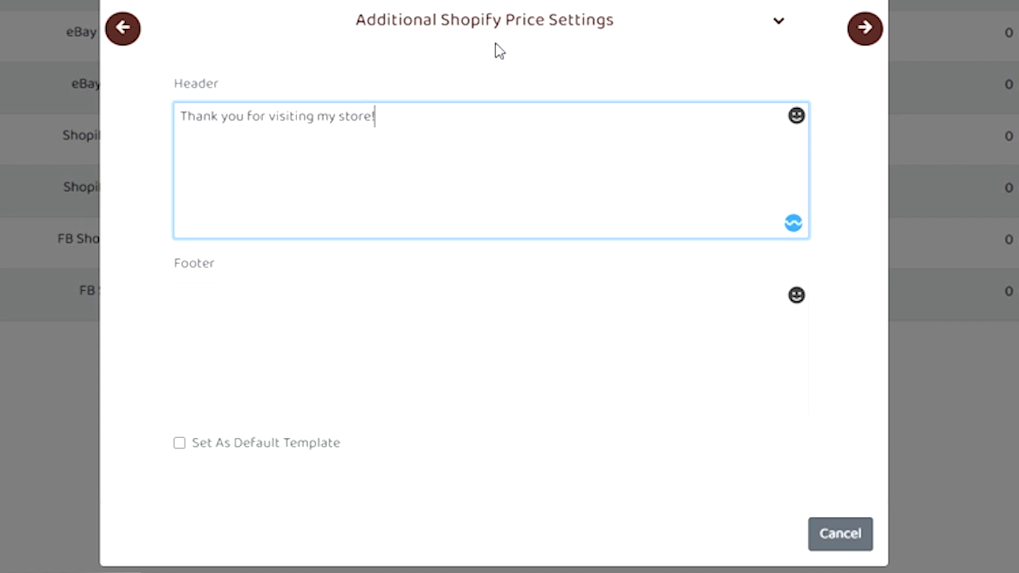
pyautogui.press('Tab')
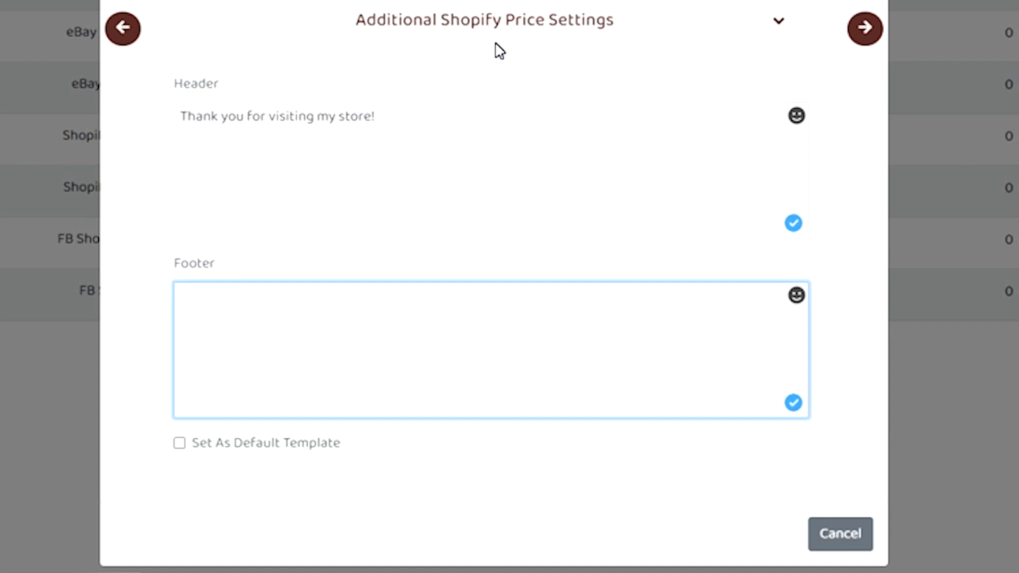
pyautogui.write('Havea ')
pyautogui.write('a fanta')
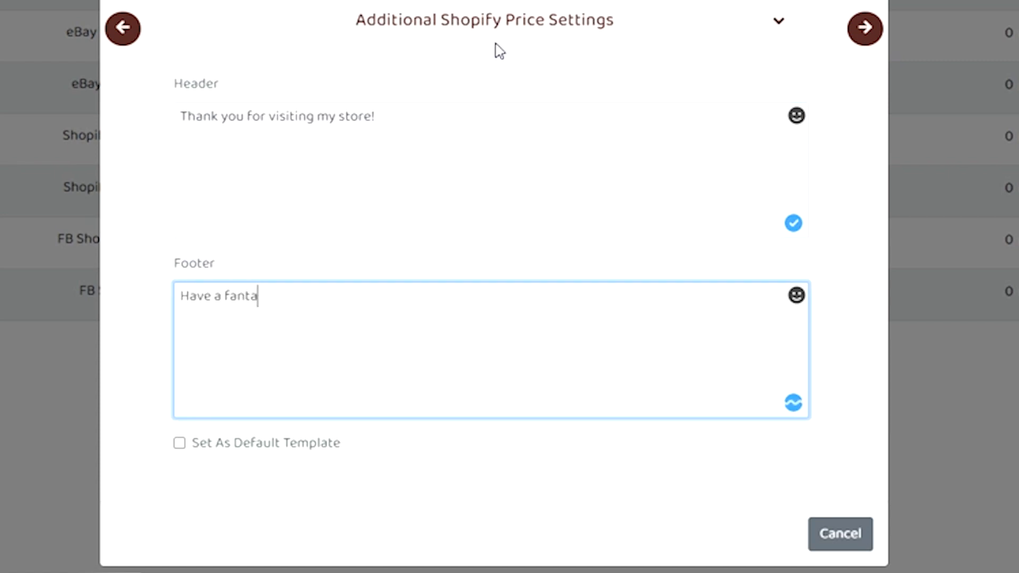
pyautogui.write('stic day!')
# - Enable eBay.com via API as the template's sales channel and continue to the eBay settings
pyautogui.scroll(5, 856, 265)
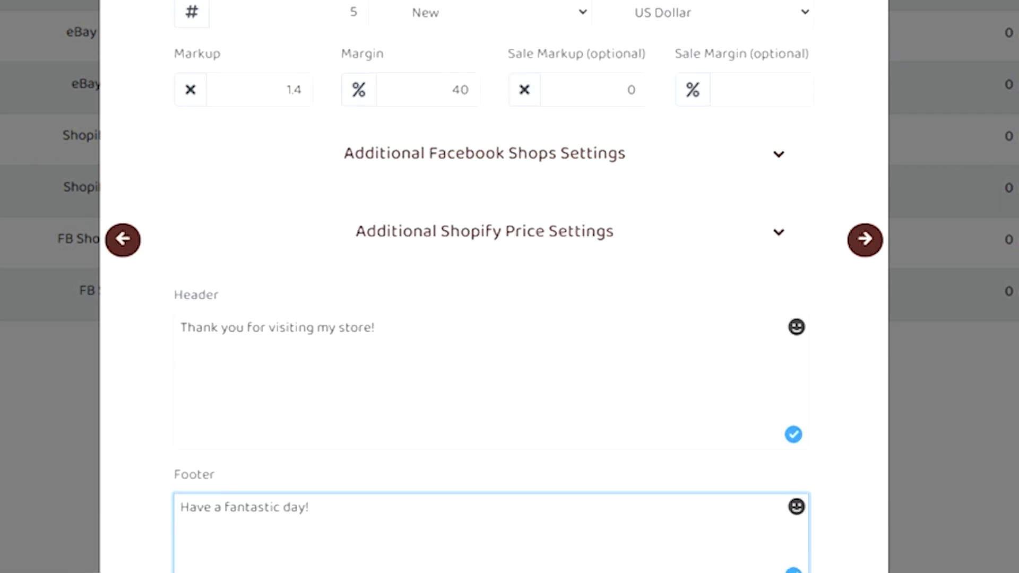
pyautogui.click(854, 276)
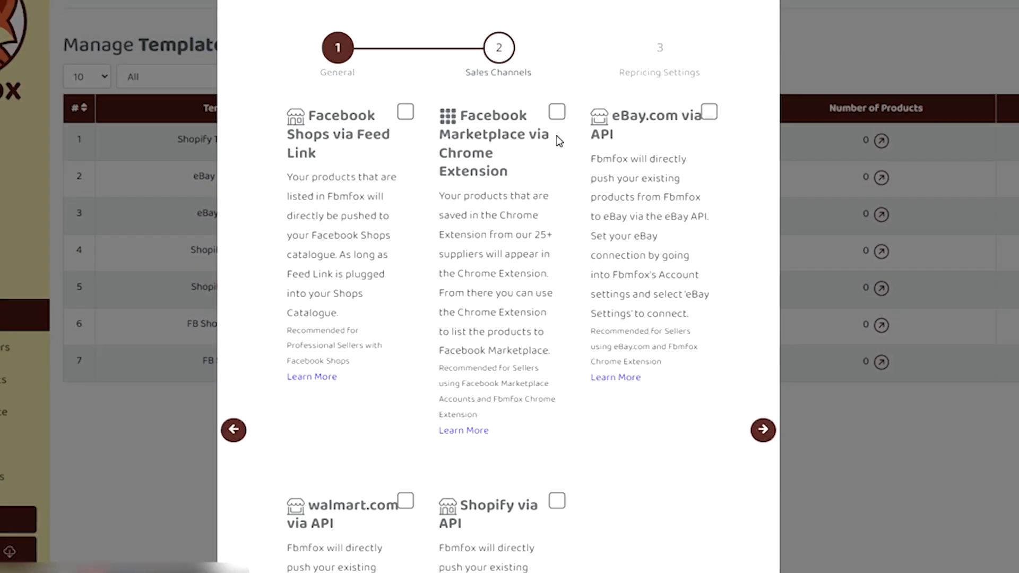
pyautogui.scroll(-3, 849, 276)
pyautogui.scroll(2, 724, 85)
pyautogui.click(709, 112)
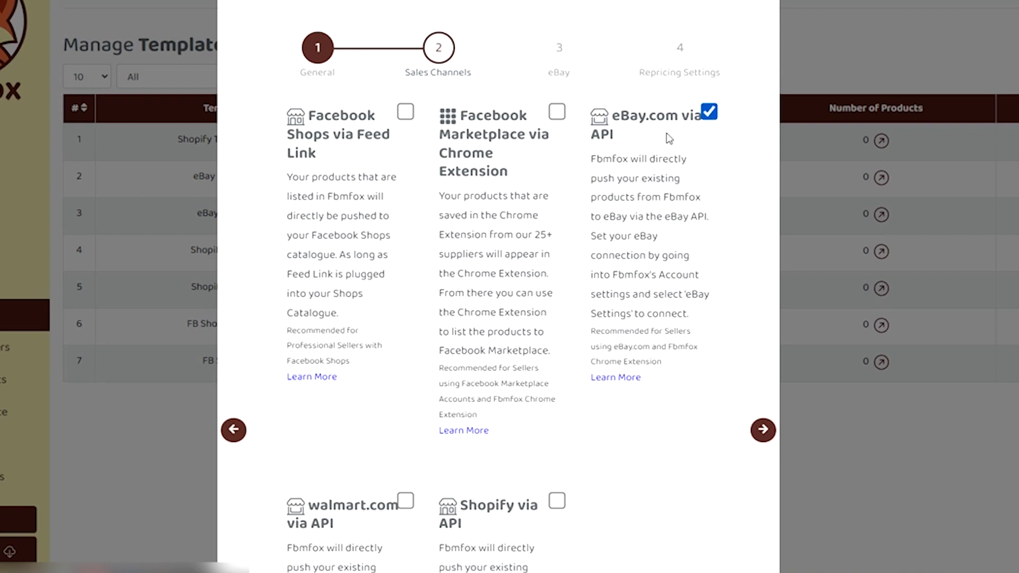
pyautogui.scroll(-5, 748, 382)
pyautogui.scroll(5, 748, 393)
pyautogui.click(761, 430)
# - Review the sales channel selection again and return to the eBay settings
pyautogui.click(438, 55)
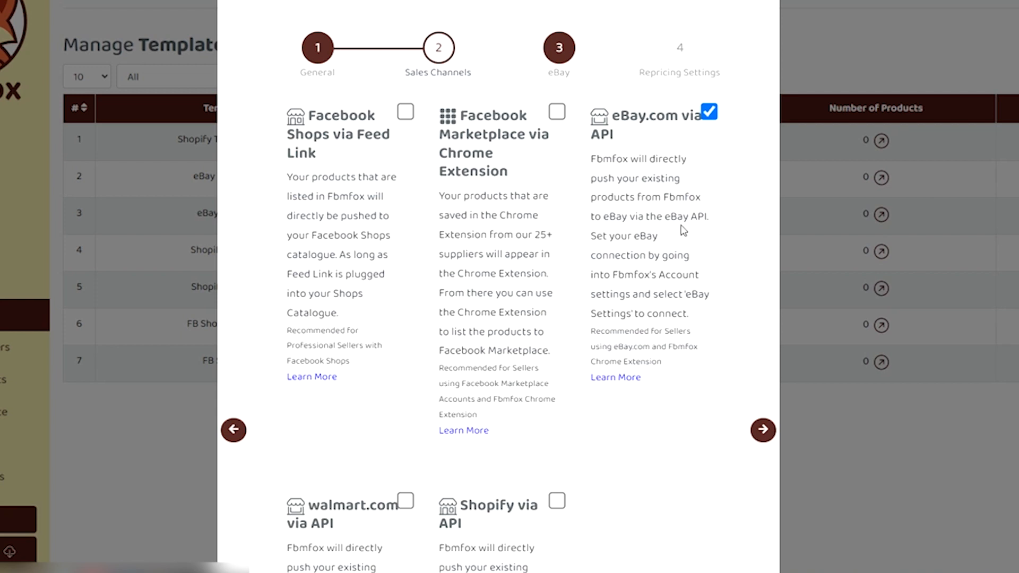
pyautogui.scroll(-3, 557, 204)
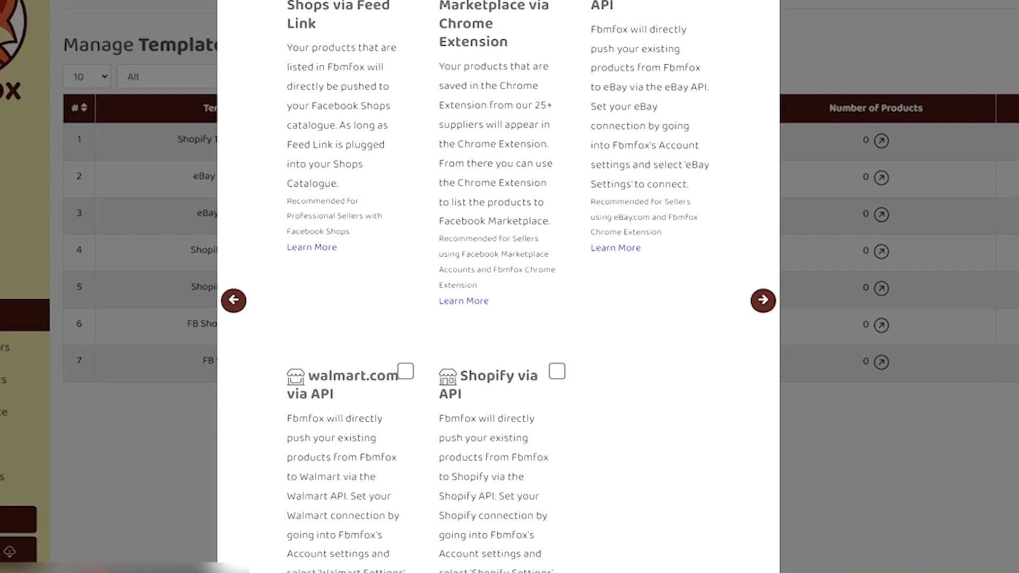
pyautogui.scroll(3, 498, 287)
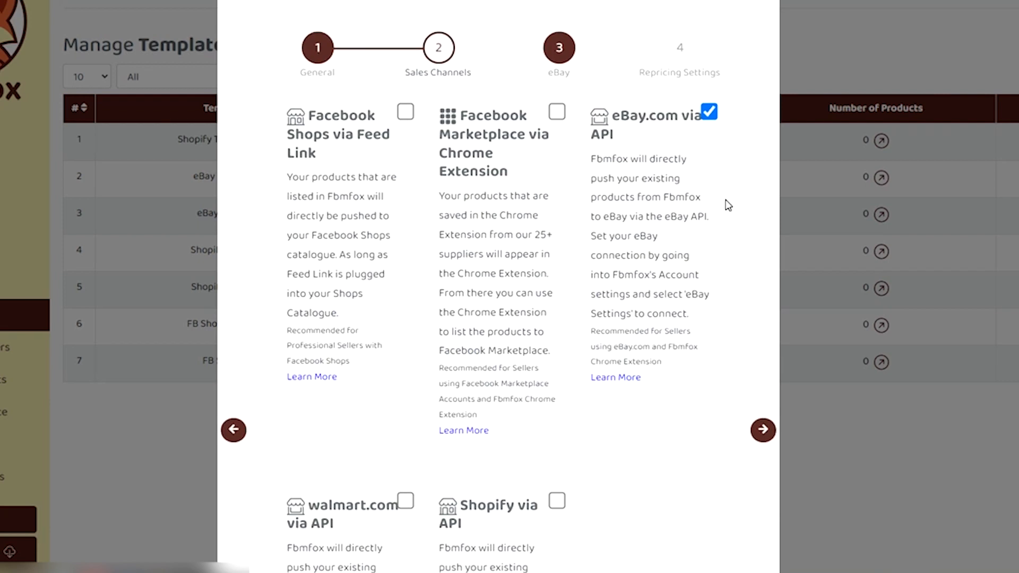
pyautogui.click(562, 47)
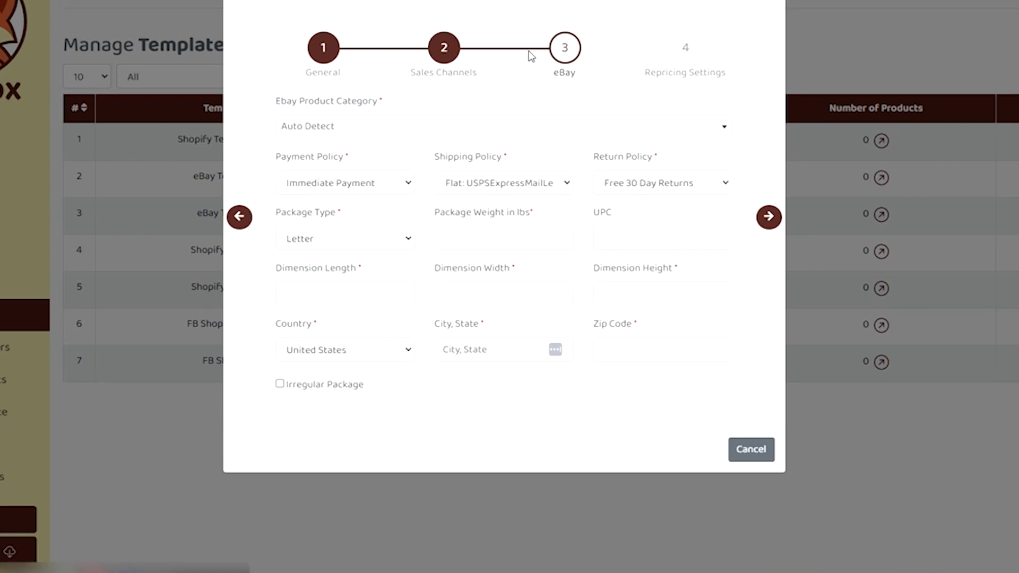
pyautogui.click(444, 48)
pyautogui.click(568, 51)
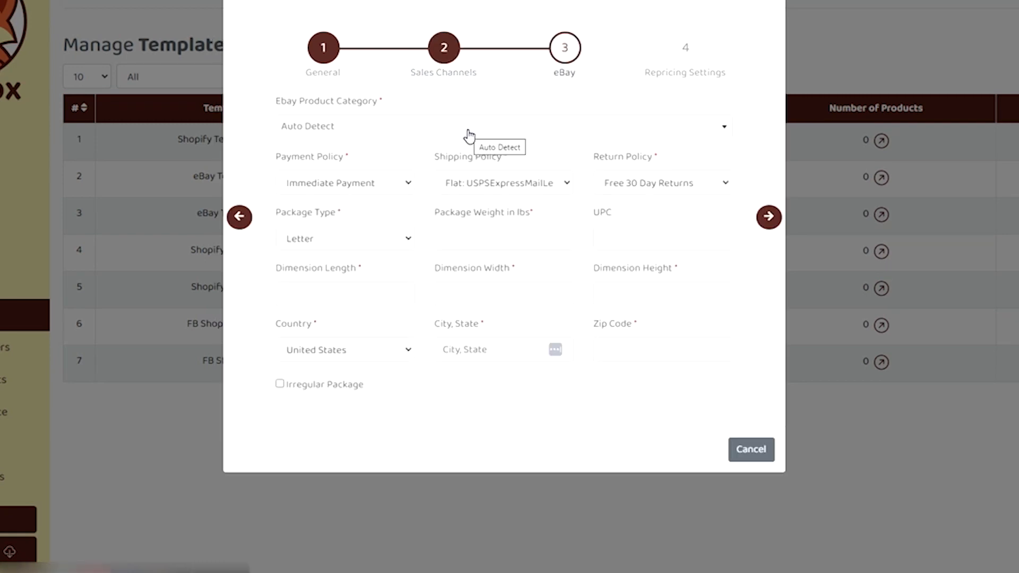
# - Search the eBay product categories for "furniture" and leave the category on Auto Detect
pyautogui.tripleClick(312, 102)
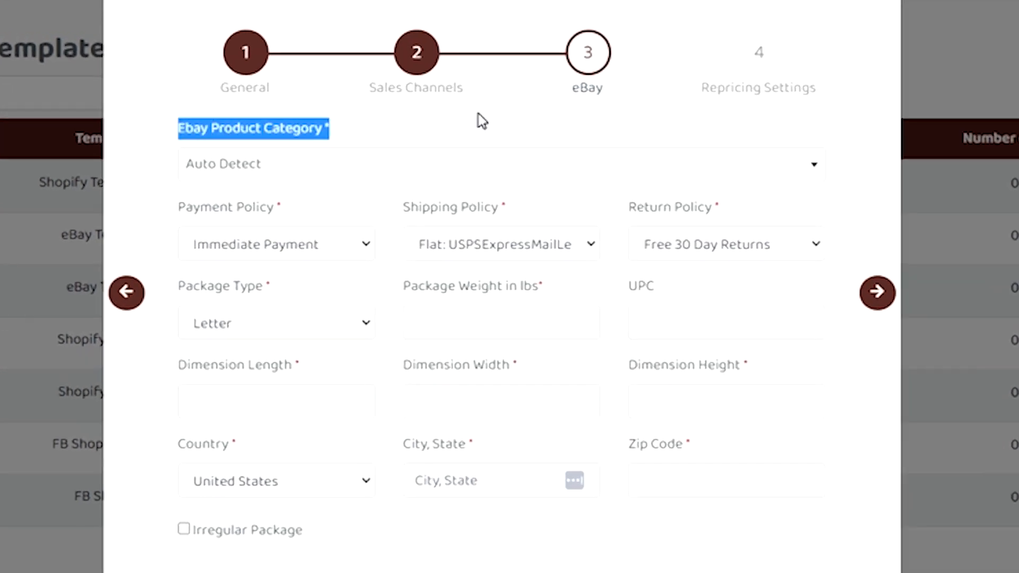
pyautogui.click(323, 165)
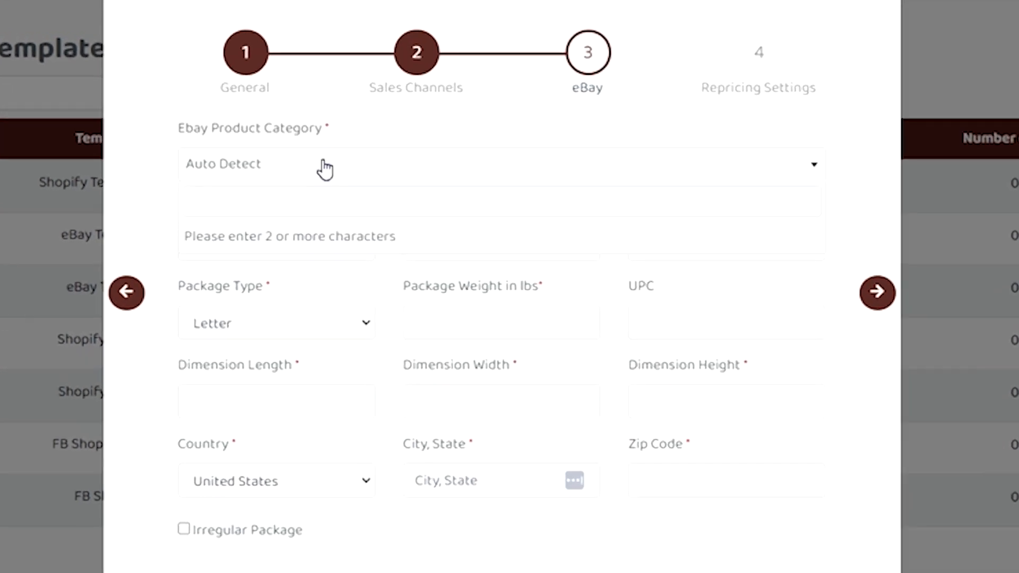
pyautogui.write('furniture')
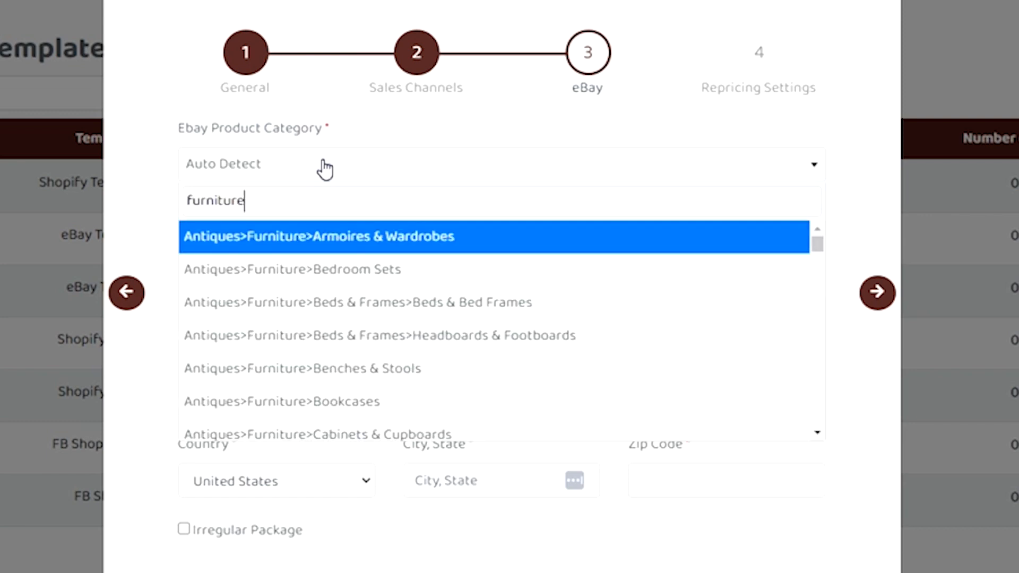
pyautogui.hotkey('ctrl', 'a')
pyautogui.click(502, 175)
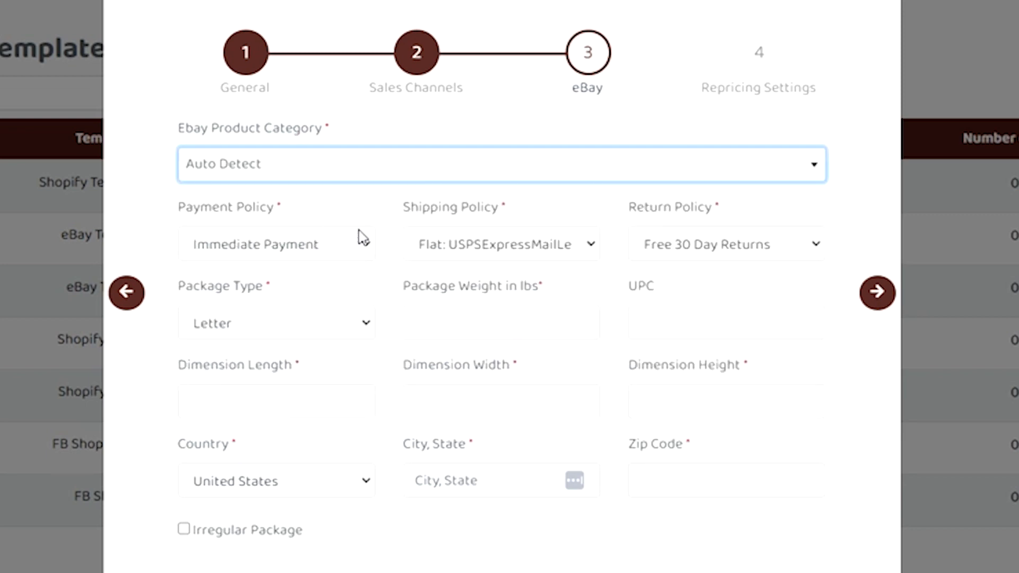
# - Review the available payment and shipping policy options in the template's eBay settings
pyautogui.click(502, 323)
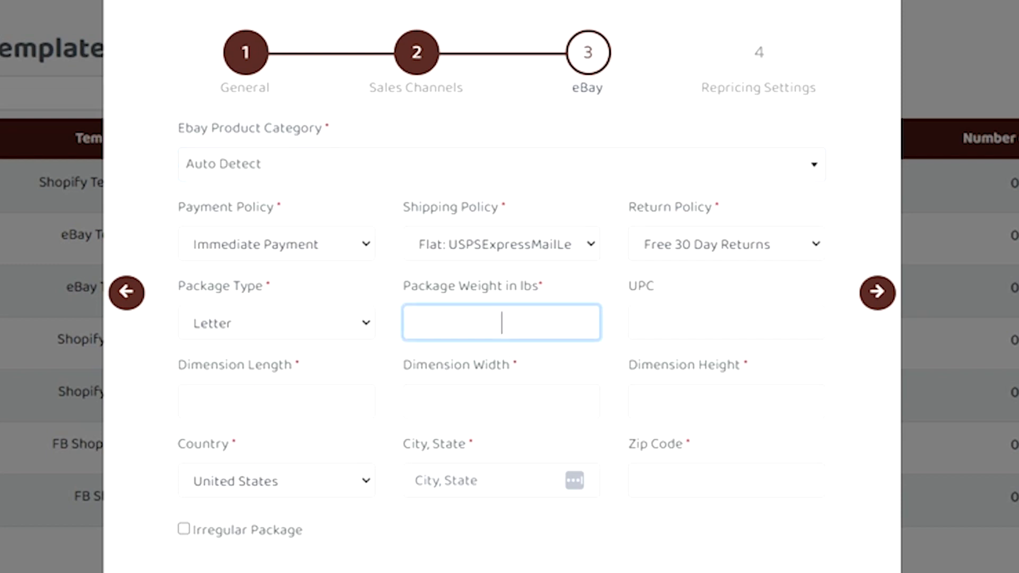
pyautogui.click(300, 246)
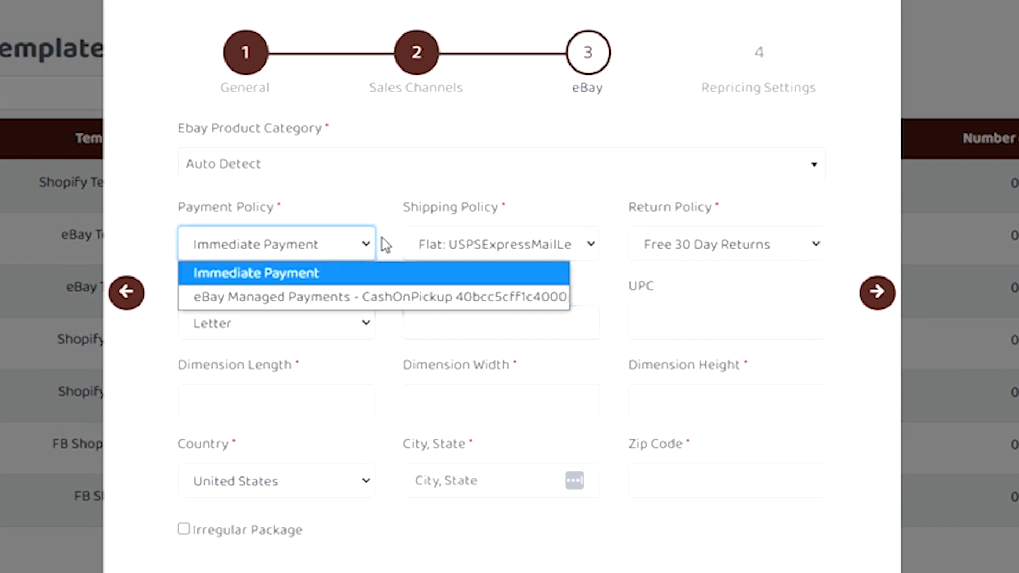
pyautogui.click(499, 242)
pyautogui.click(496, 239)
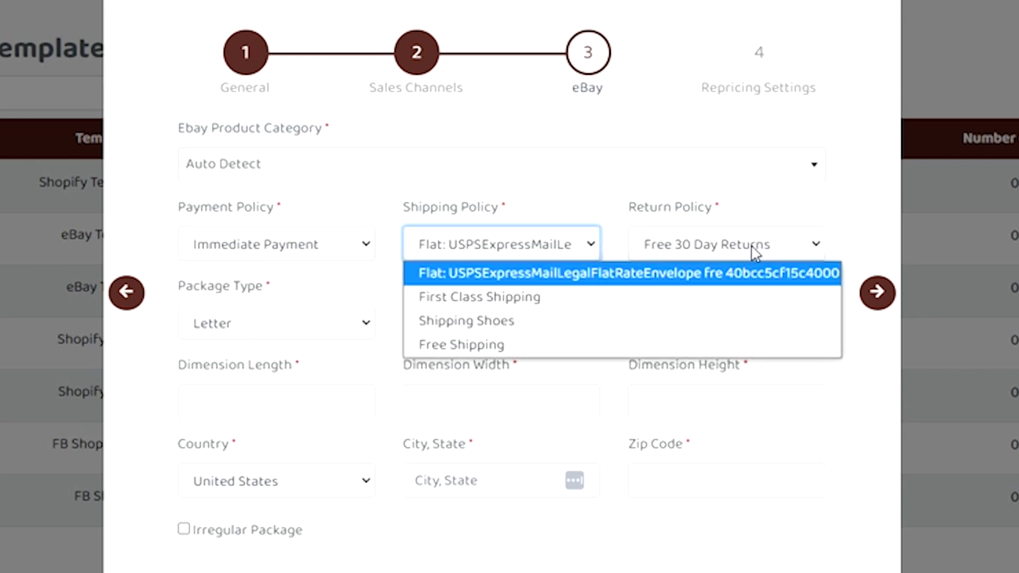
pyautogui.click(755, 253)
pyautogui.click(277, 249)
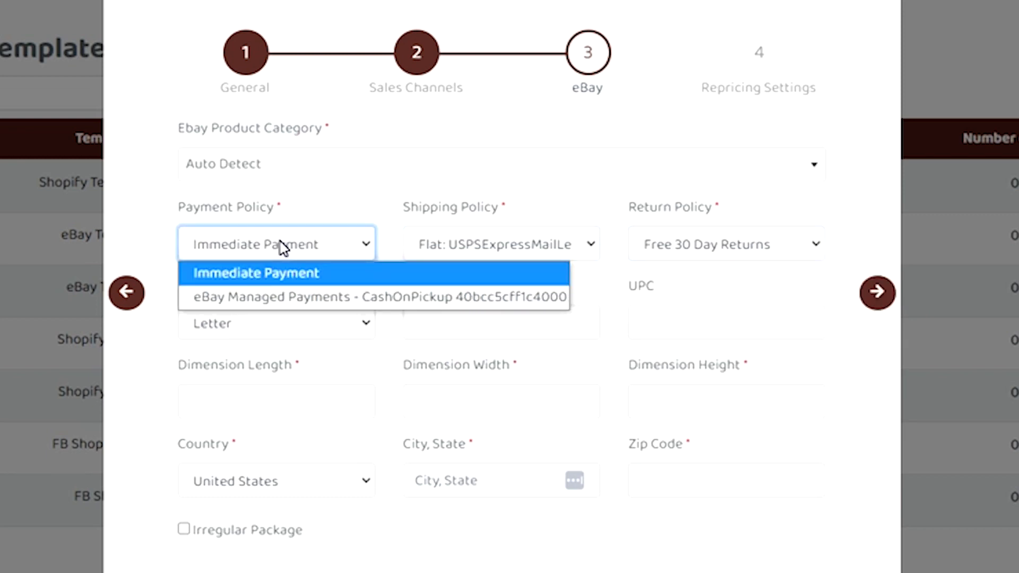
pyautogui.click(313, 246)
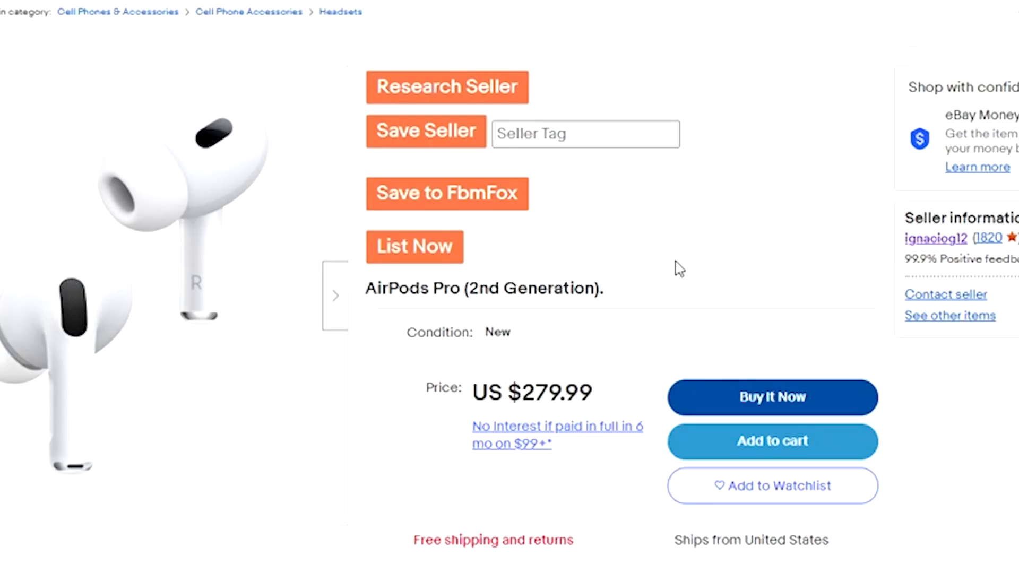
# - Switch to the eBay listing for AirPods Pro (2nd Generation) and examine its accepted payment methods
pyautogui.scroll(-6, 676, 268)
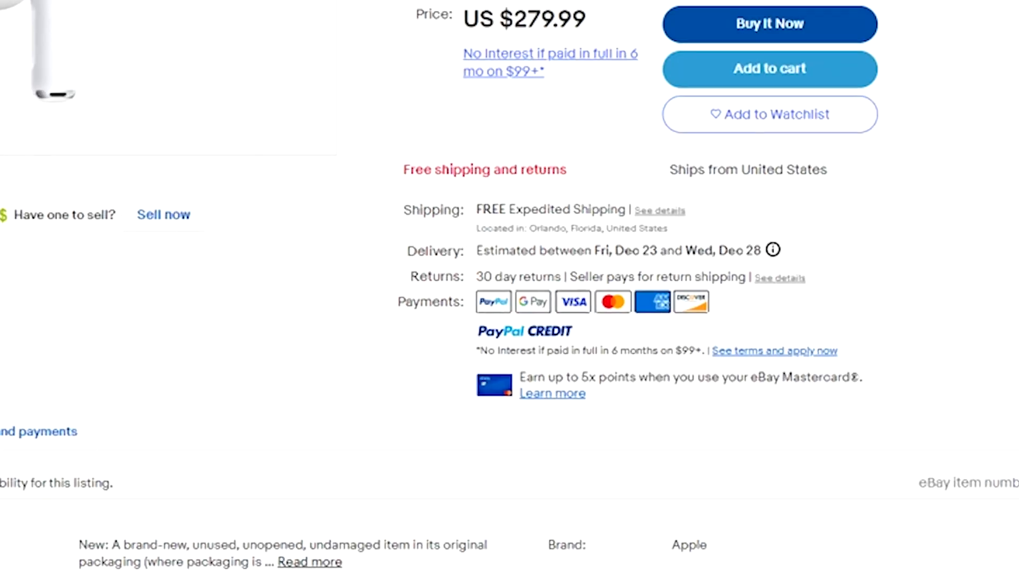
pyautogui.moveTo(295, 292)
pyautogui.mouseDown()
pyautogui.moveTo(638, 293)
pyautogui.moveTo(280, 288)
pyautogui.mouseUp()
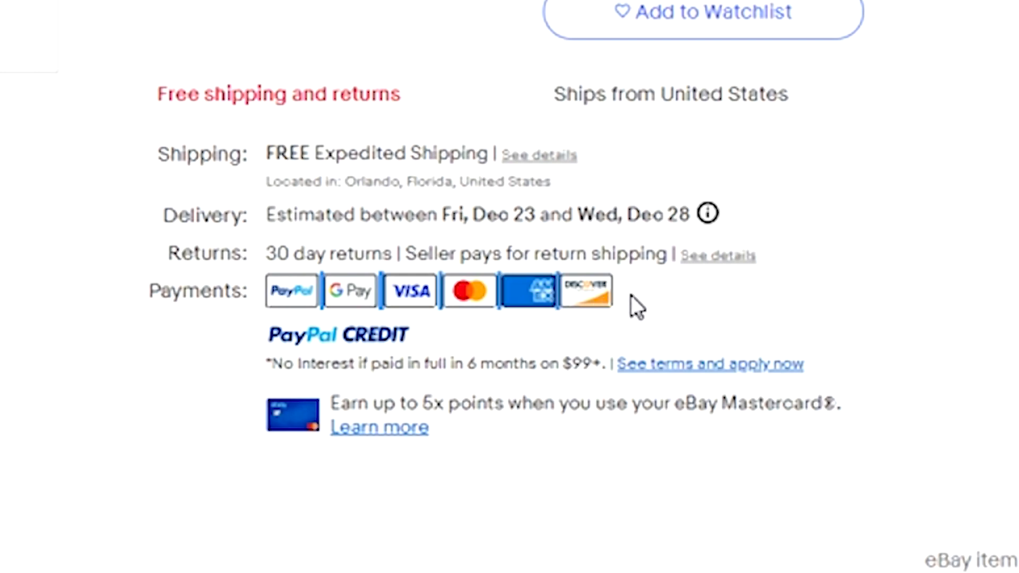
pyautogui.click(619, 285)
pyautogui.scroll(3, 543, 317)
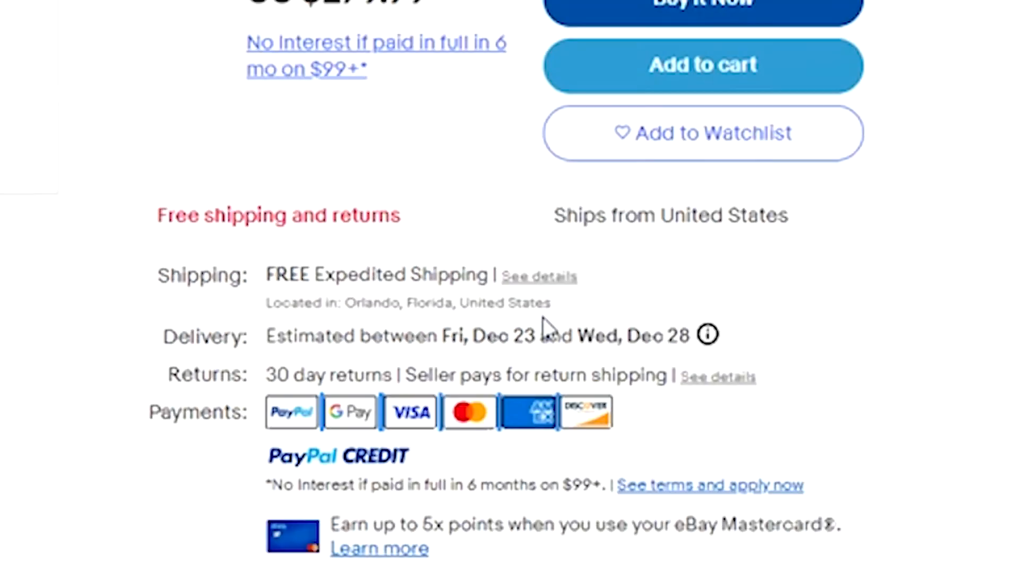
pyautogui.scroll(-3, 678, 446)
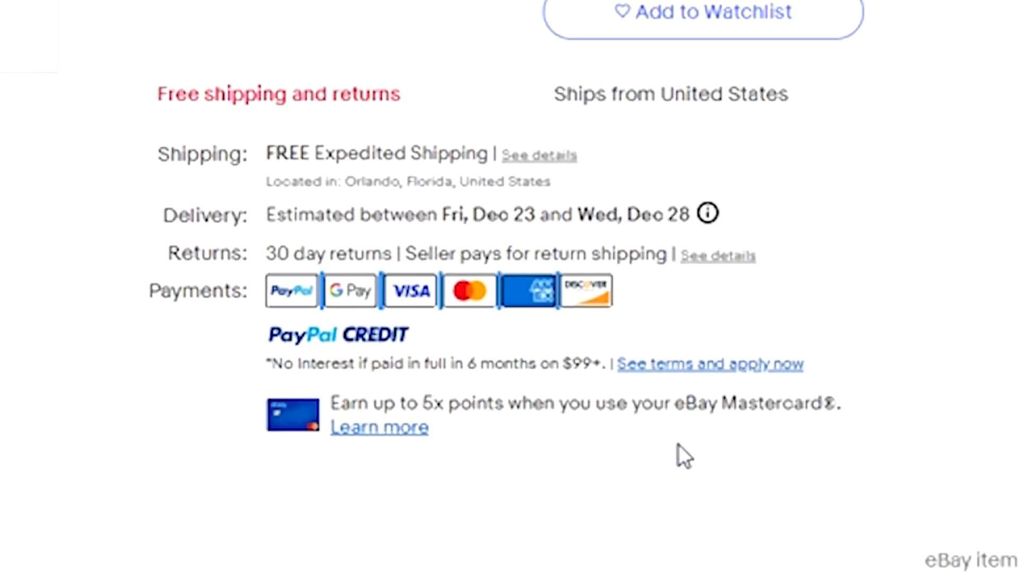
pyautogui.scroll(3, 678, 444)
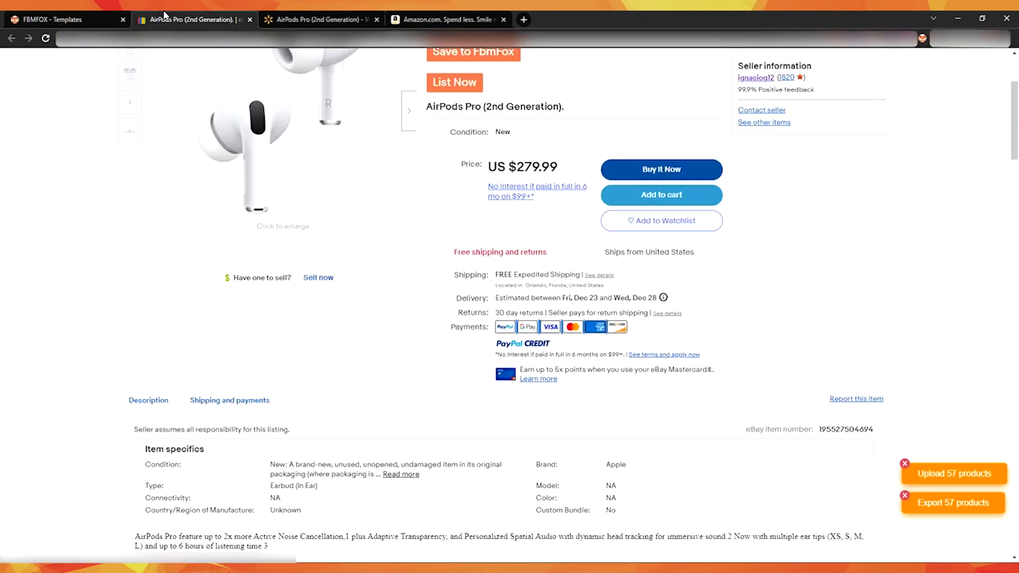
# - Examine the shipping line of the AirPods Pro listing and open its full shipping details
pyautogui.click(142, 16)
pyautogui.scroll(1, 509, 297)
pyautogui.moveTo(494, 328); pyautogui.dragTo(612, 340)
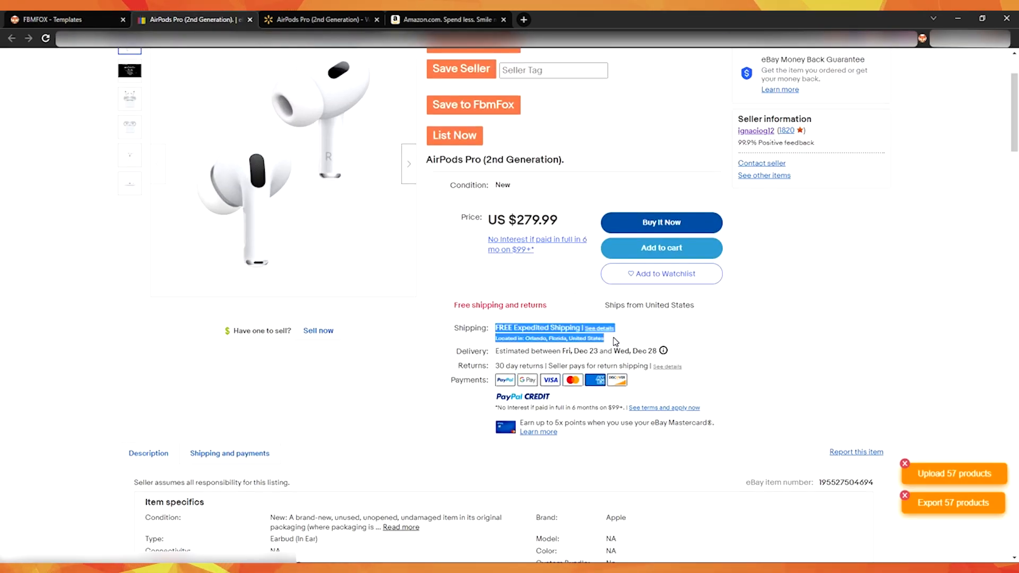
pyautogui.click(632, 331)
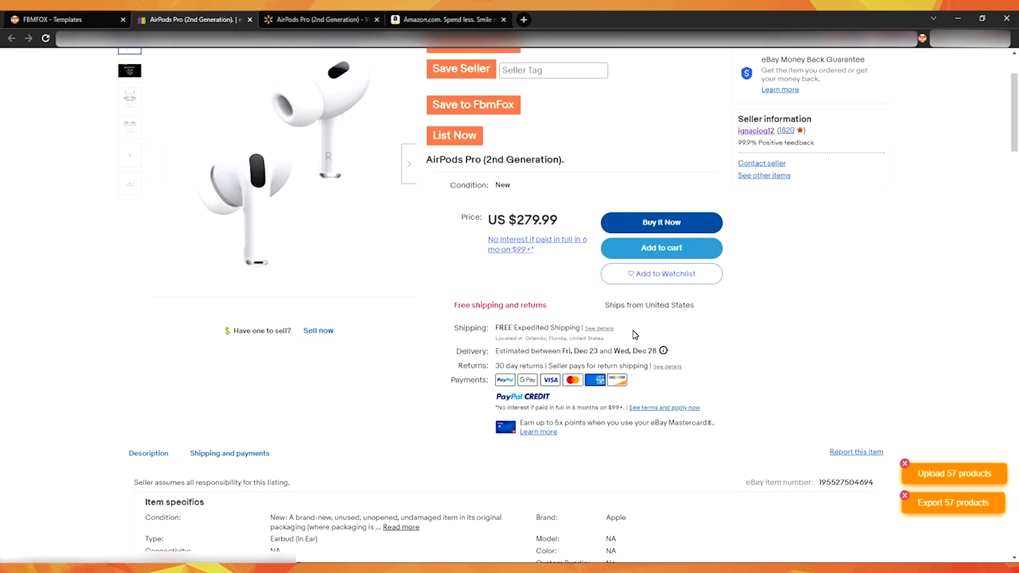
pyautogui.click(599, 329)
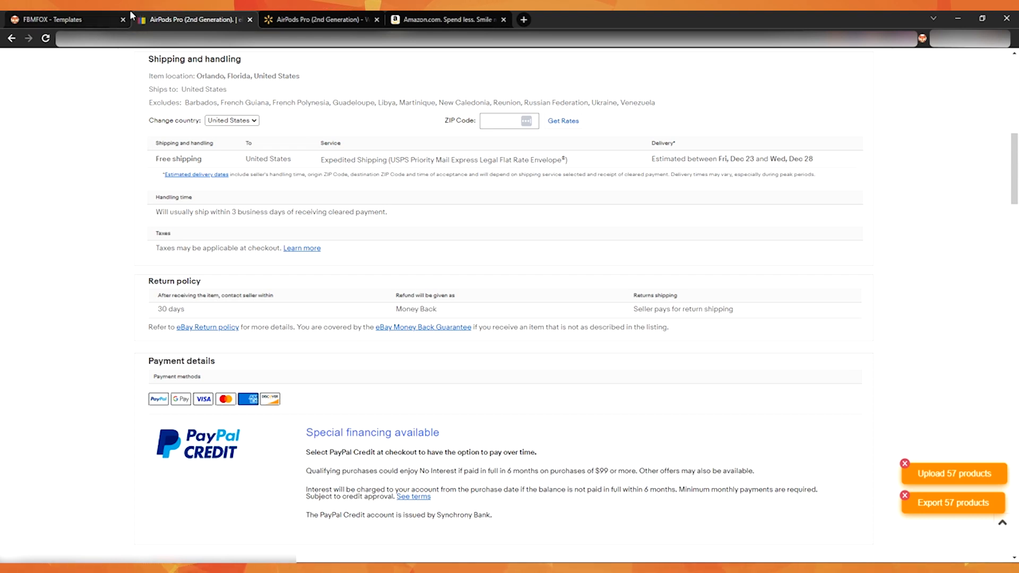
# - Return to the Fbmfox template and review the shipping policy options, keeping the Flat: USPSExpressMailLegalFlatRateEnvelope policy
pyautogui.click(110, 16)
pyautogui.click(503, 237)
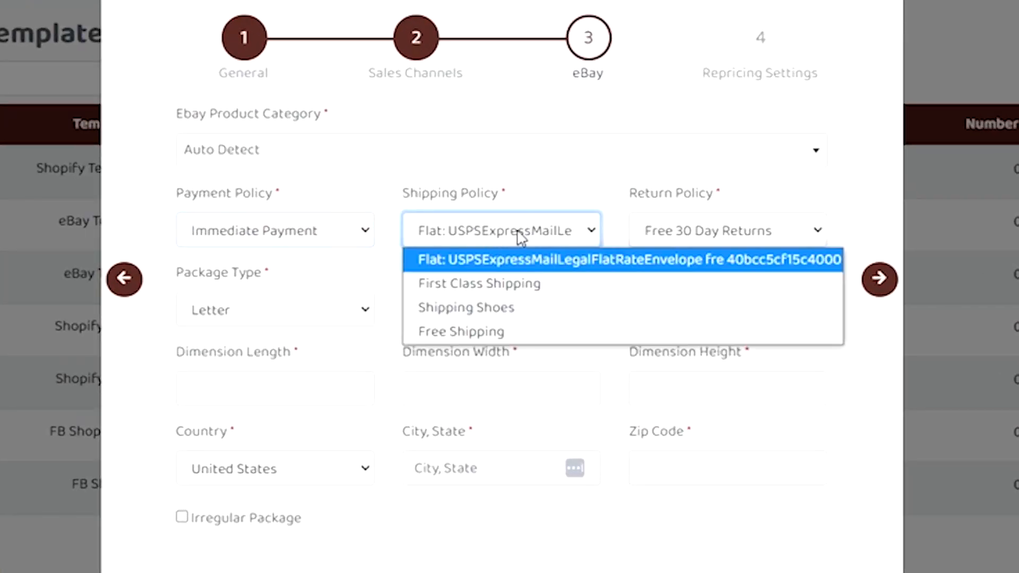
pyautogui.click(502, 237)
pyautogui.click(502, 237)
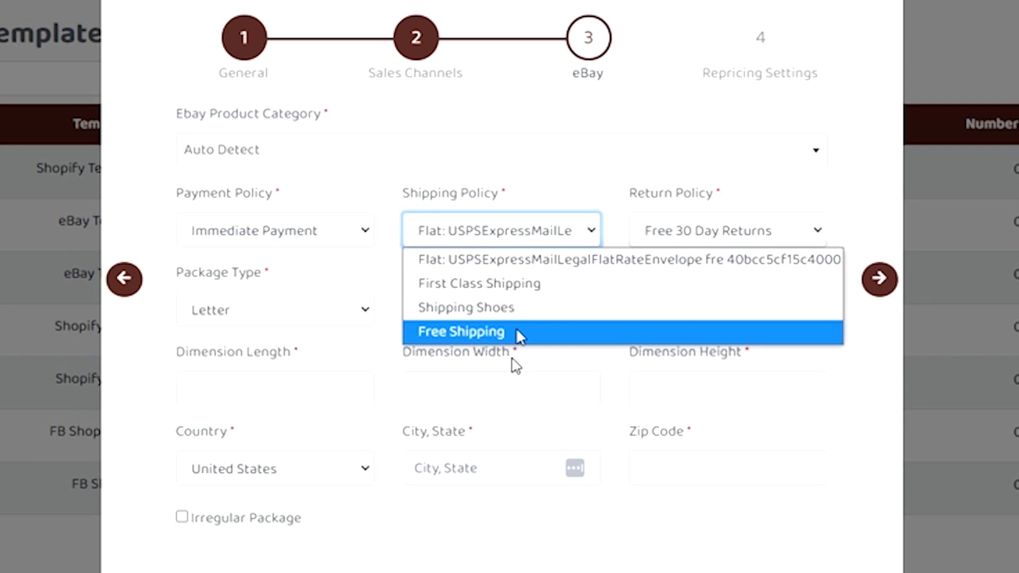
pyautogui.click(561, 230)
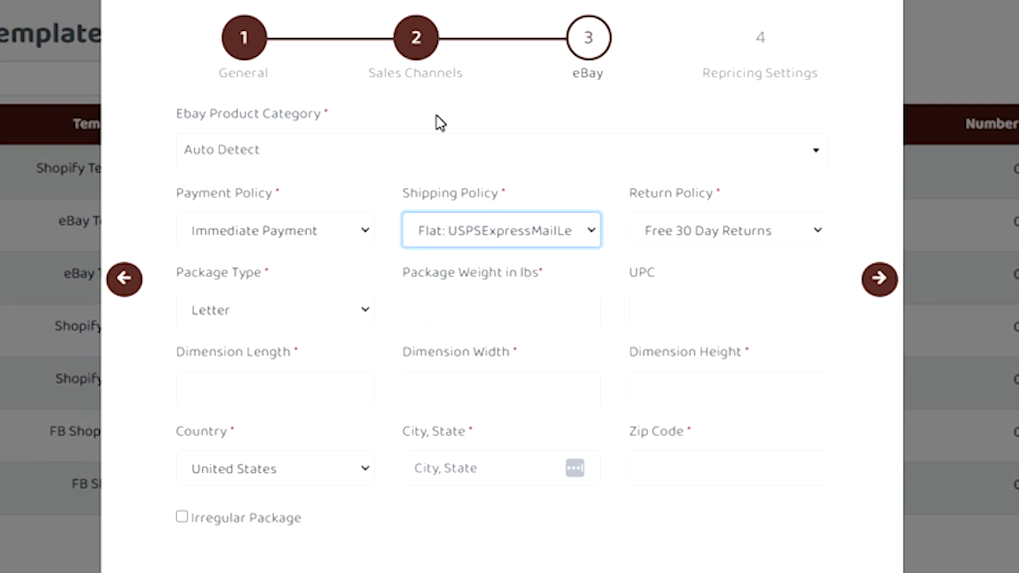
pyautogui.click(478, 238)
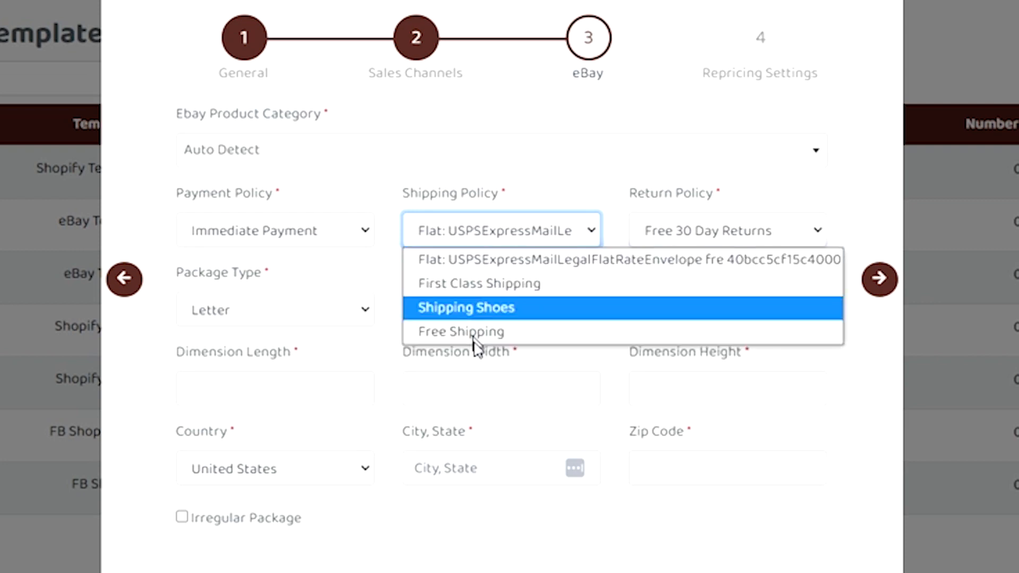
pyautogui.click(496, 228)
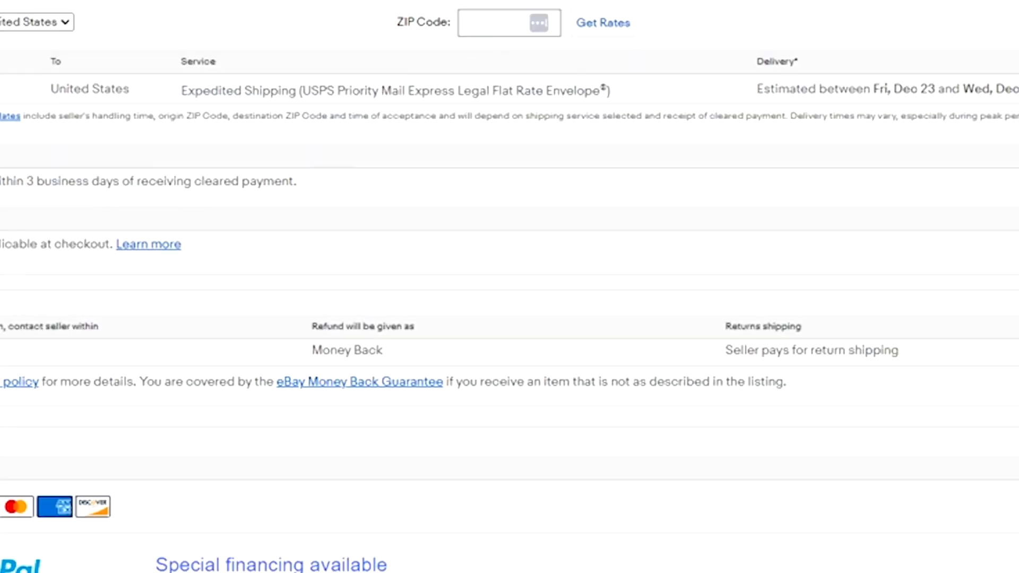
# - Switch to the AirPods Pro eBay listing, examine its returns line and open the full return policy details
pyautogui.scroll(10, 637, 197)
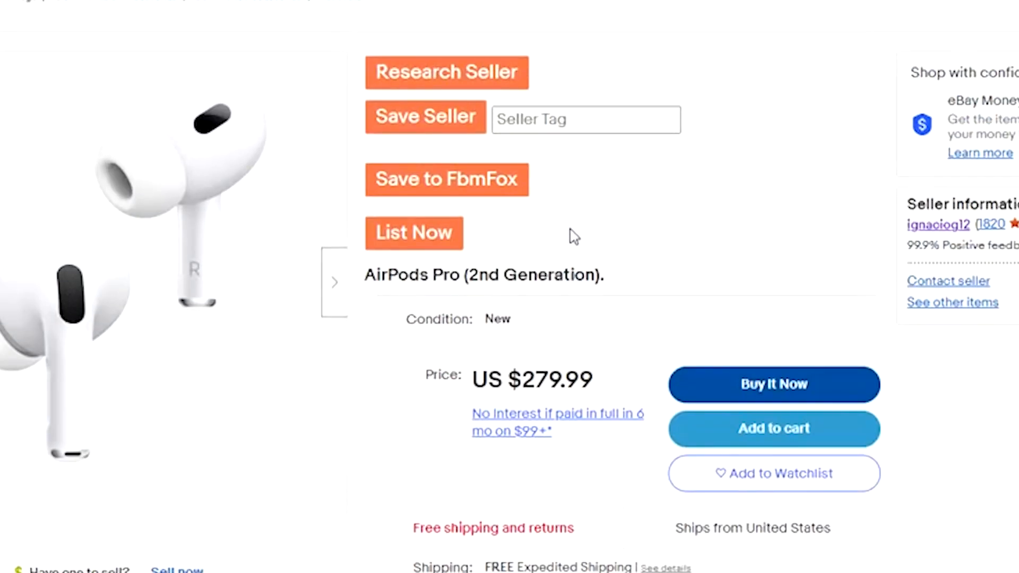
pyautogui.scroll(-5, 573, 237)
pyautogui.tripleClick(510, 357)
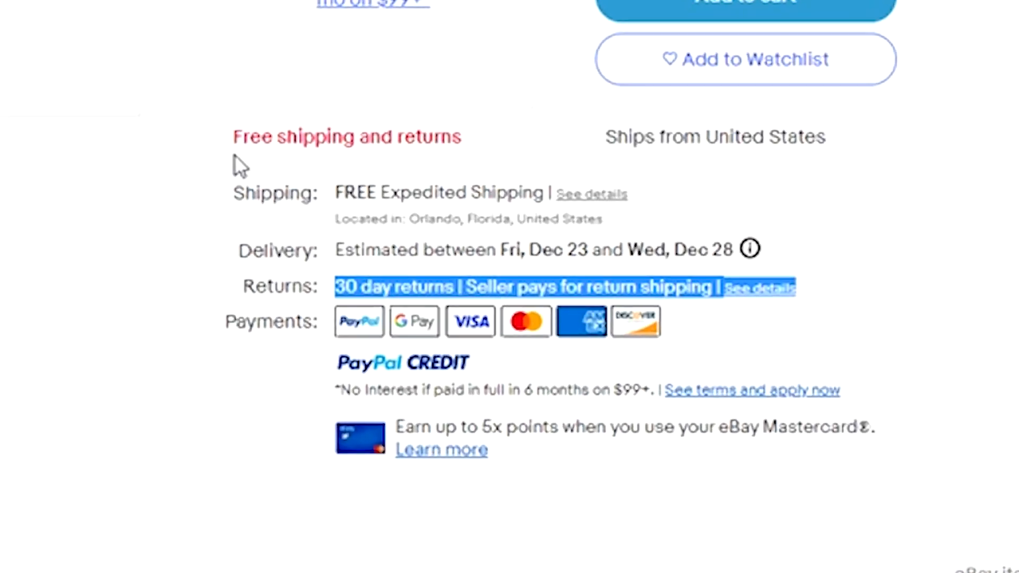
pyautogui.click(743, 286)
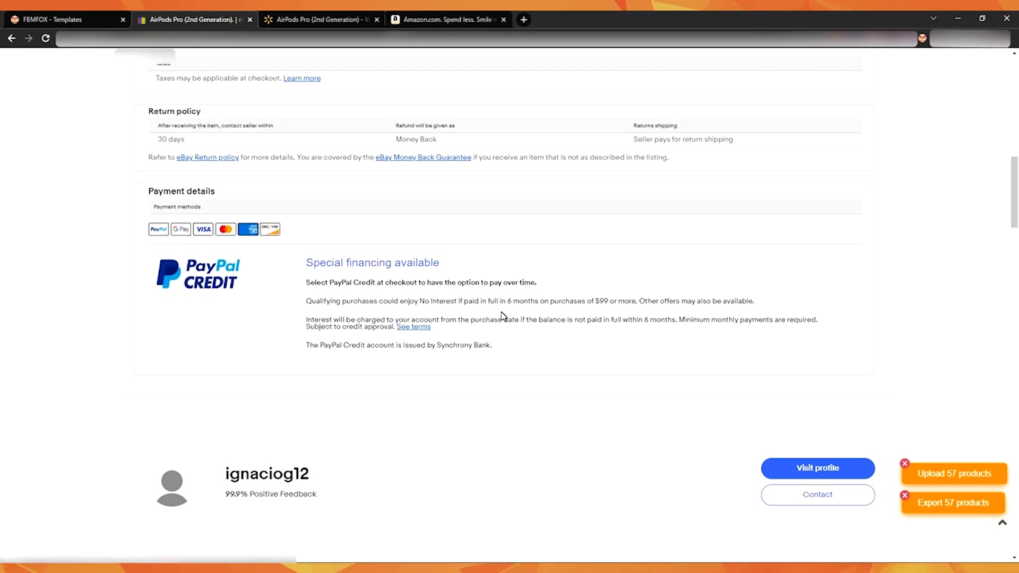
# - Go back to the Fbmfox template and choose Free 30 Day Returns as the return policy
pyautogui.click(110, 16)
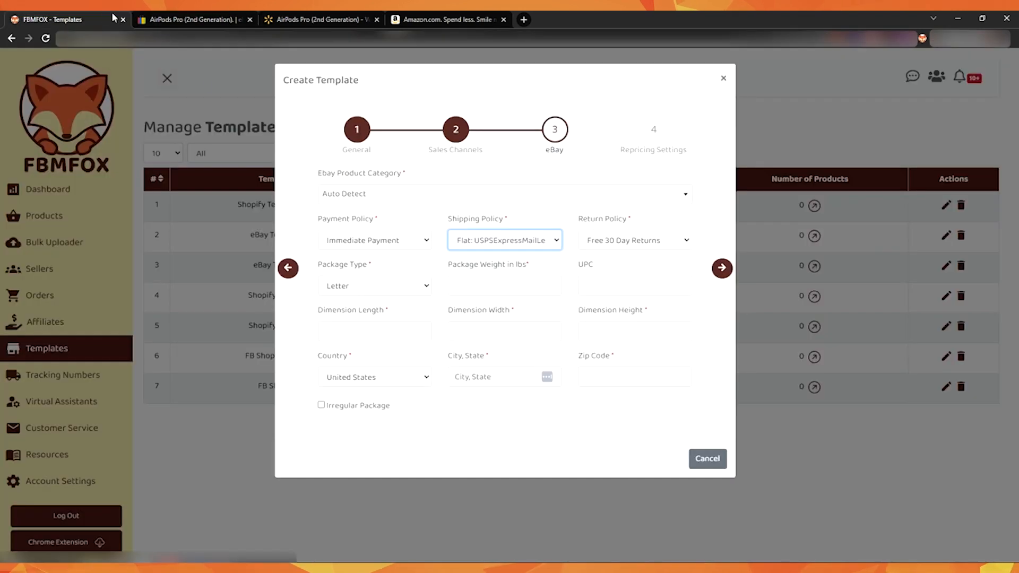
pyautogui.click(583, 237)
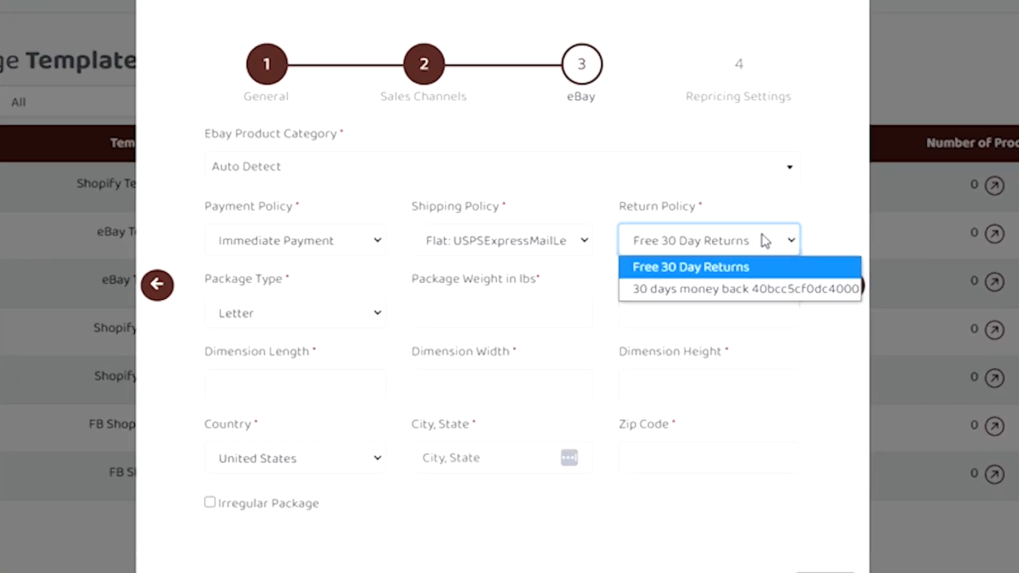
pyautogui.click(656, 259)
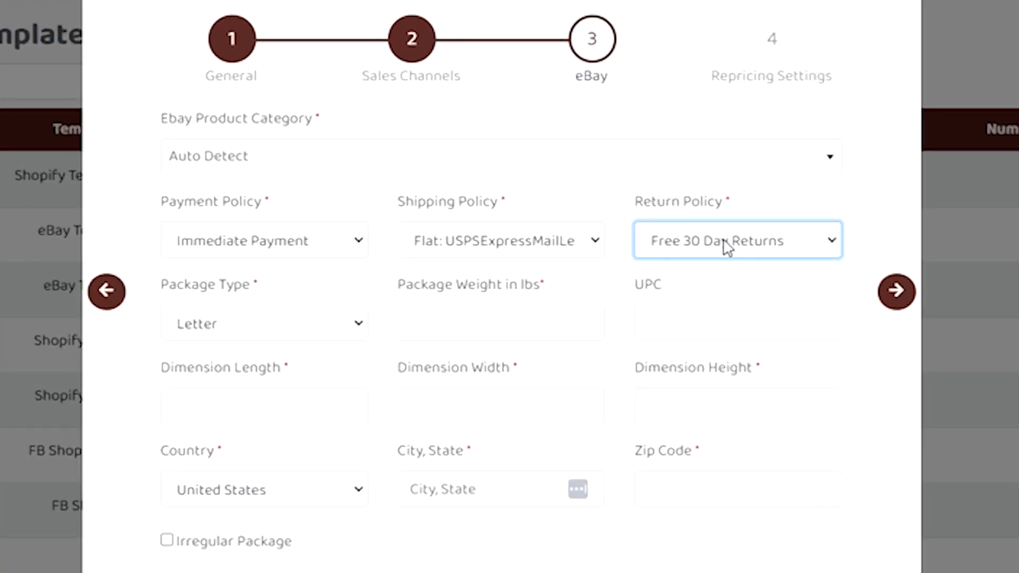
# - Set the package weight to 2 lbs and the dimension length, width and height to 2 each
pyautogui.click(501, 323)
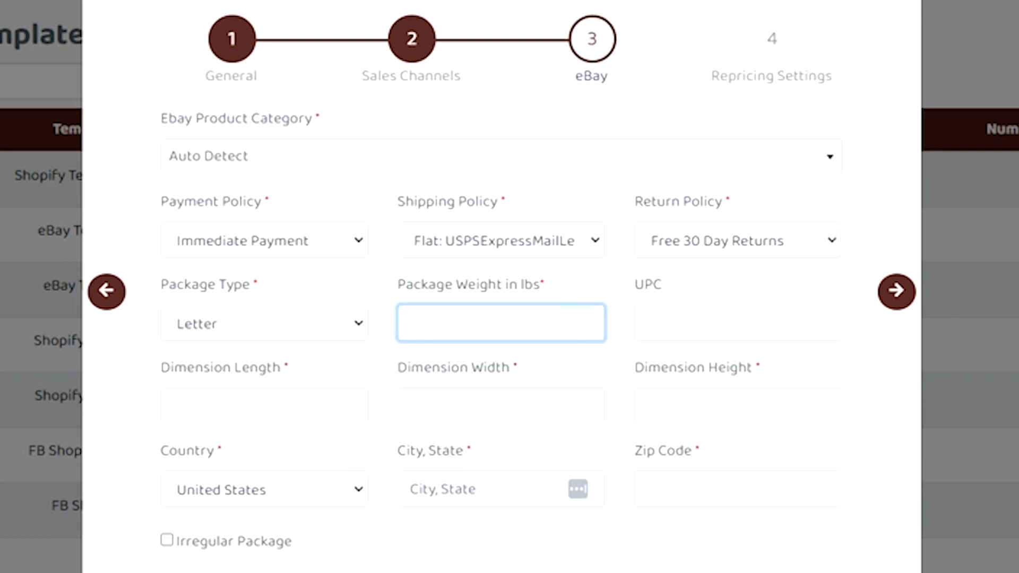
pyautogui.click(264, 406)
pyautogui.write('2')
pyautogui.click(573, 410)
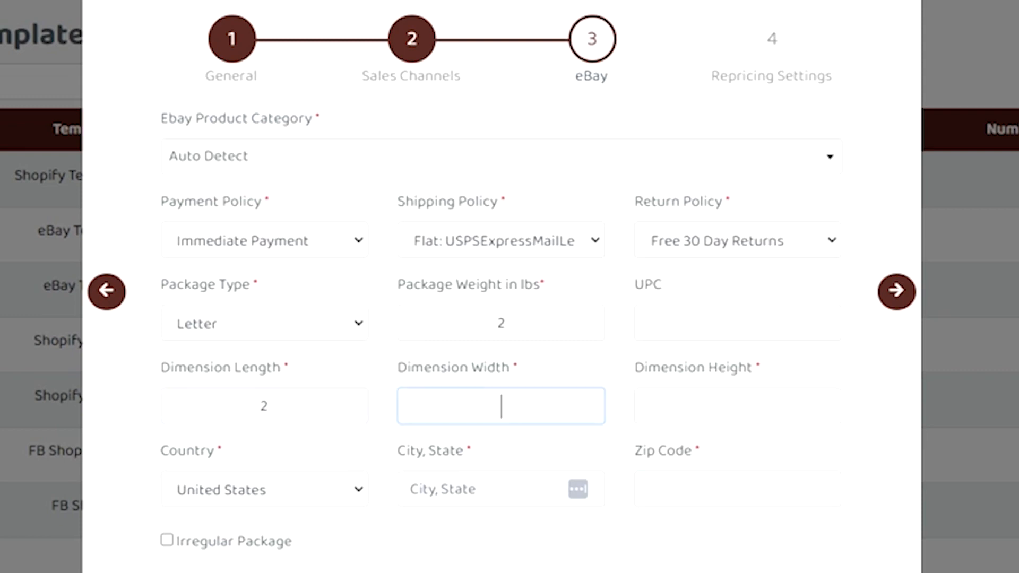
pyautogui.write('2')
pyautogui.click(750, 404)
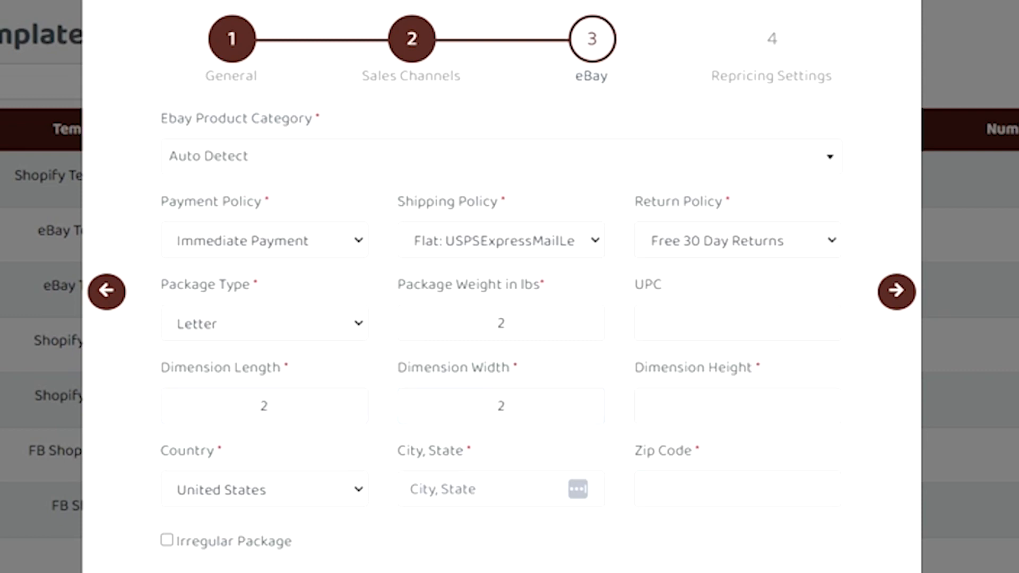
pyautogui.write('2')
pyautogui.click(782, 364)
# - Set the template's city and state to Orlando, FL and fill in the zip code
pyautogui.click(536, 486)
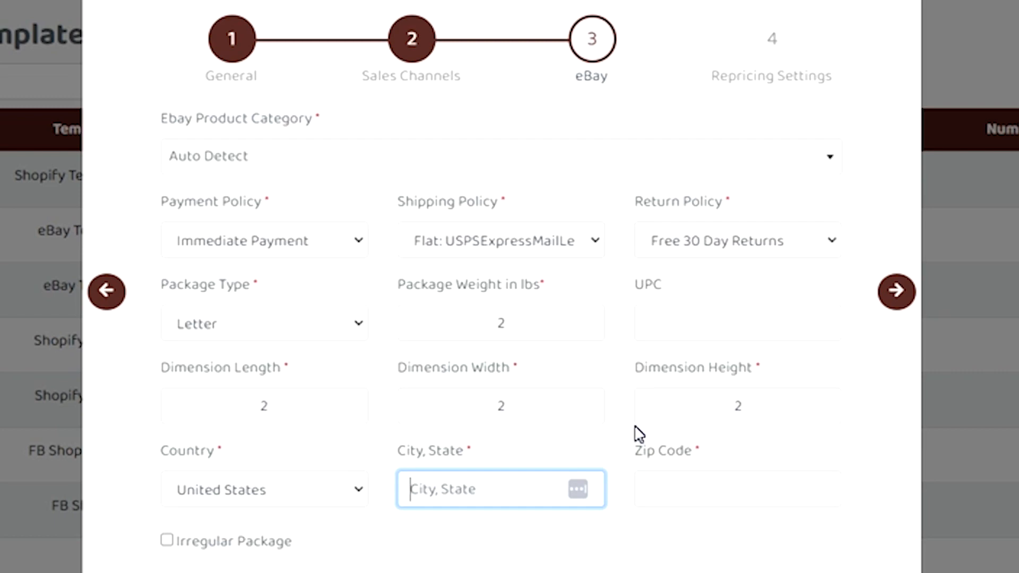
pyautogui.write('Orlando, FL')
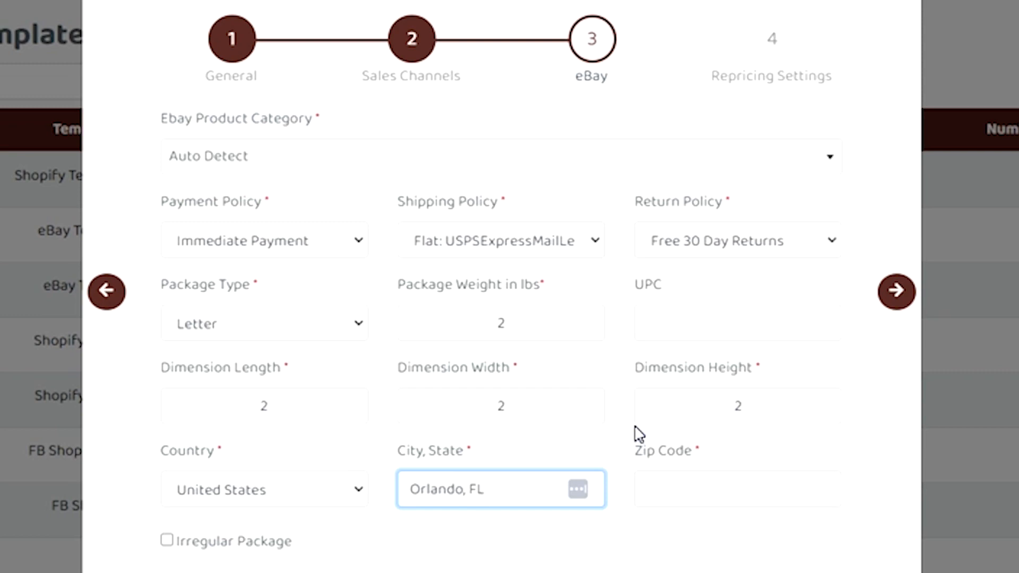
pyautogui.press('Tab')
pyautogui.scroll(-3, 723, 457)
pyautogui.tripleClick(429, 321)
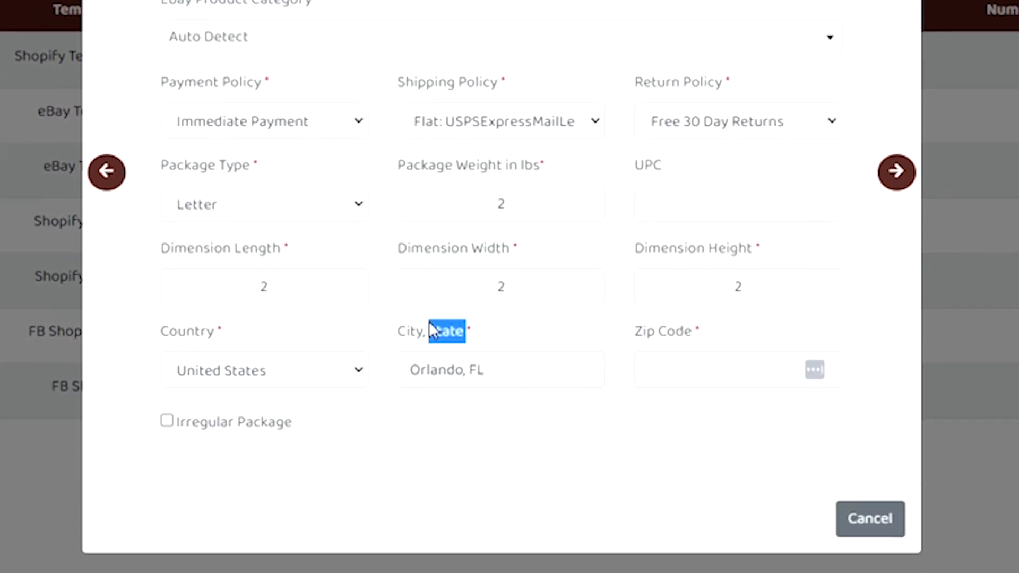
pyautogui.click(502, 329)
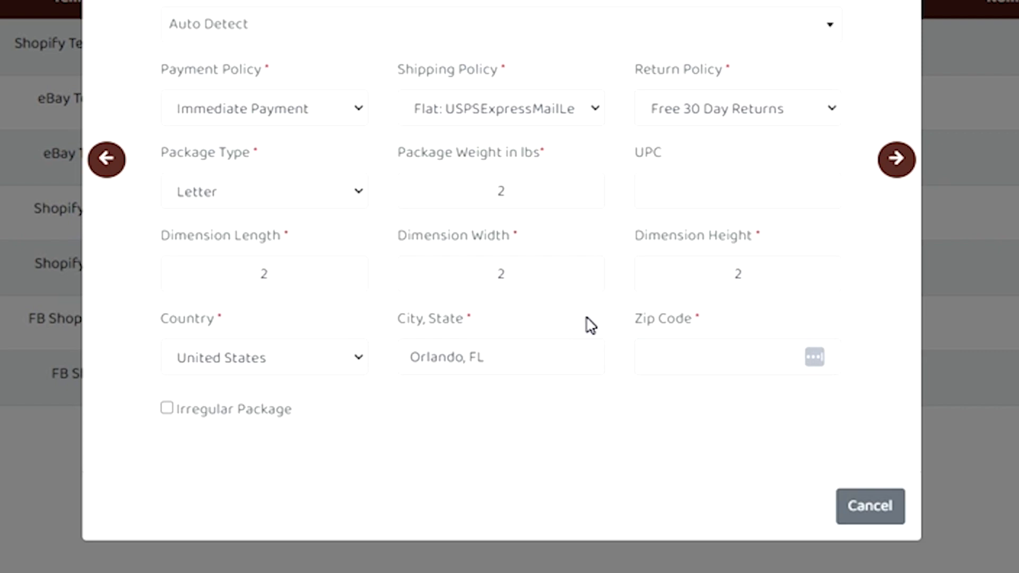
pyautogui.click(700, 357)
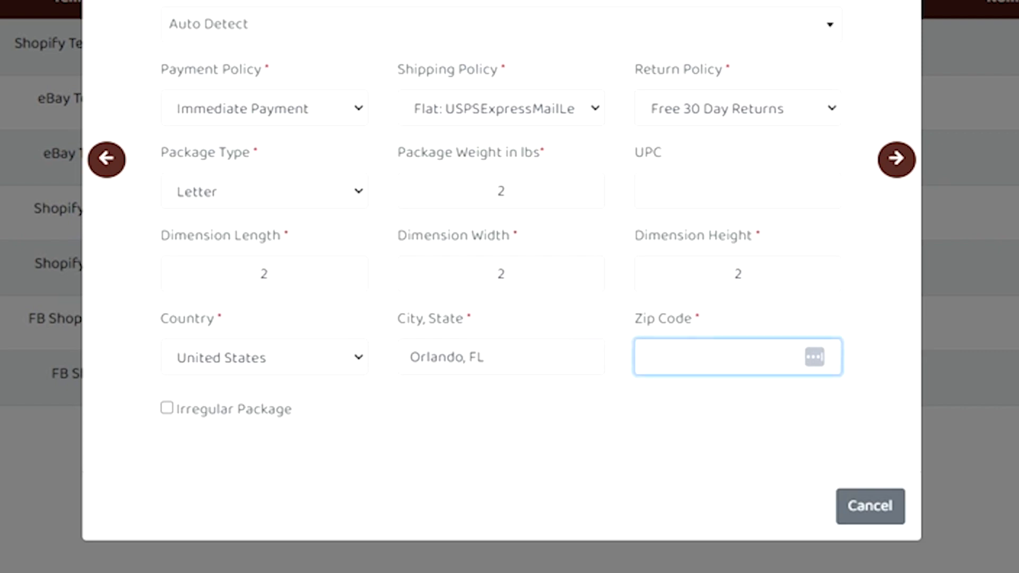
pyautogui.click(687, 412)
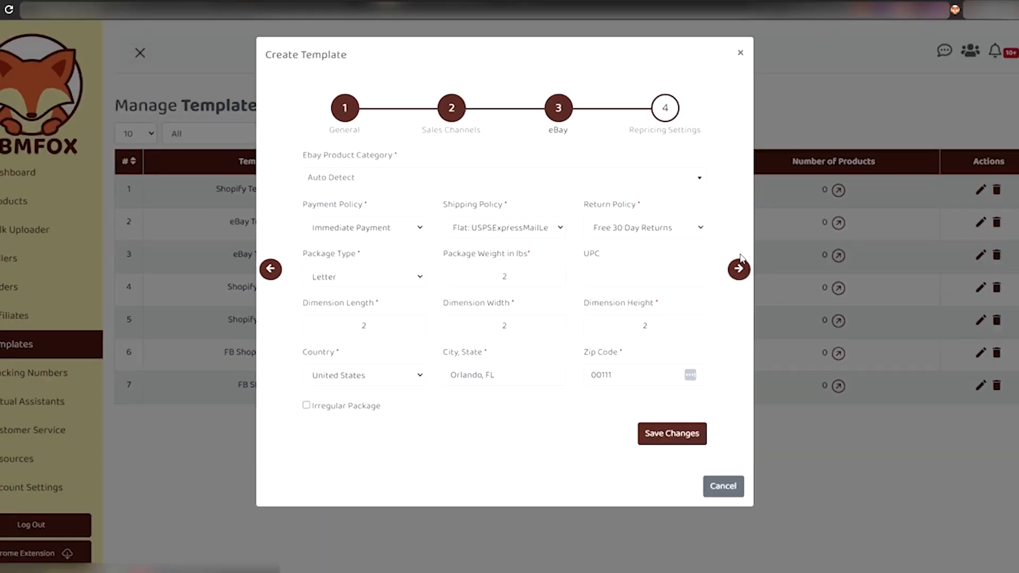
# - Advance to the repricing settings, keep their default options and save the new template
pyautogui.click(896, 160)
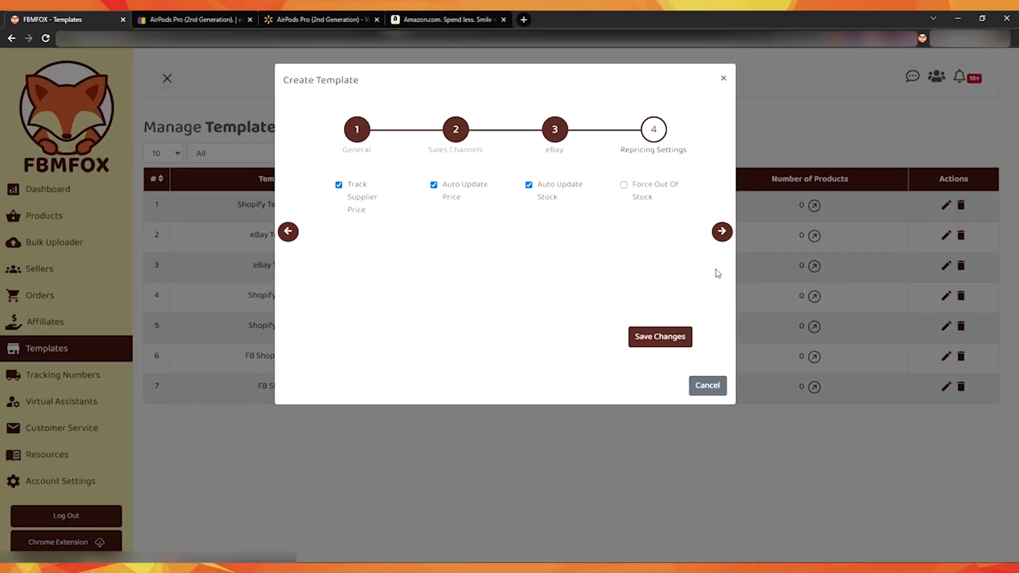
pyautogui.click(661, 343)
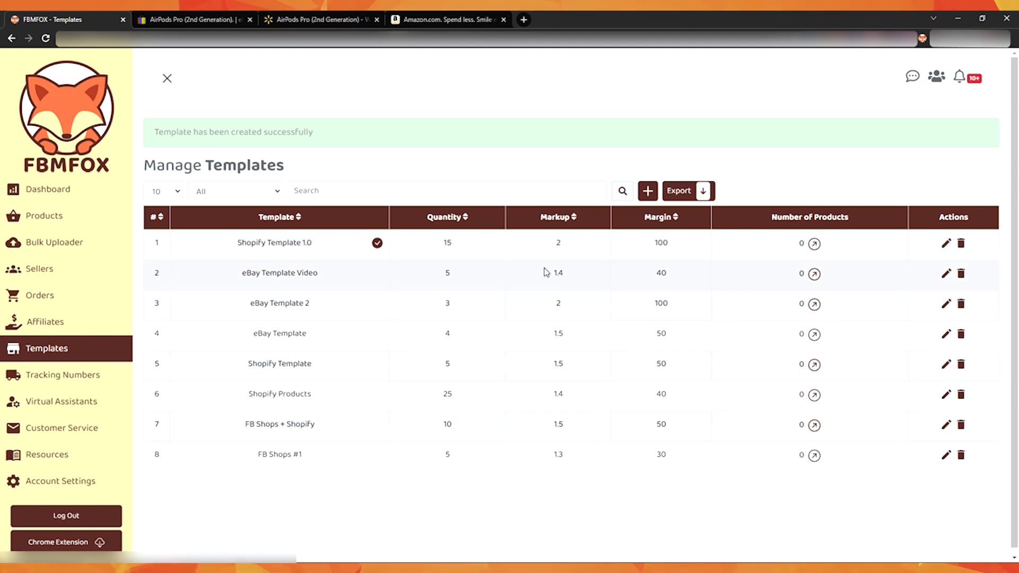
# - Edit eBay Template Video, setting its quantity to 7 and its margin to 250%, and save the changes
pyautogui.moveTo(318, 272); pyautogui.dragTo(242, 273)
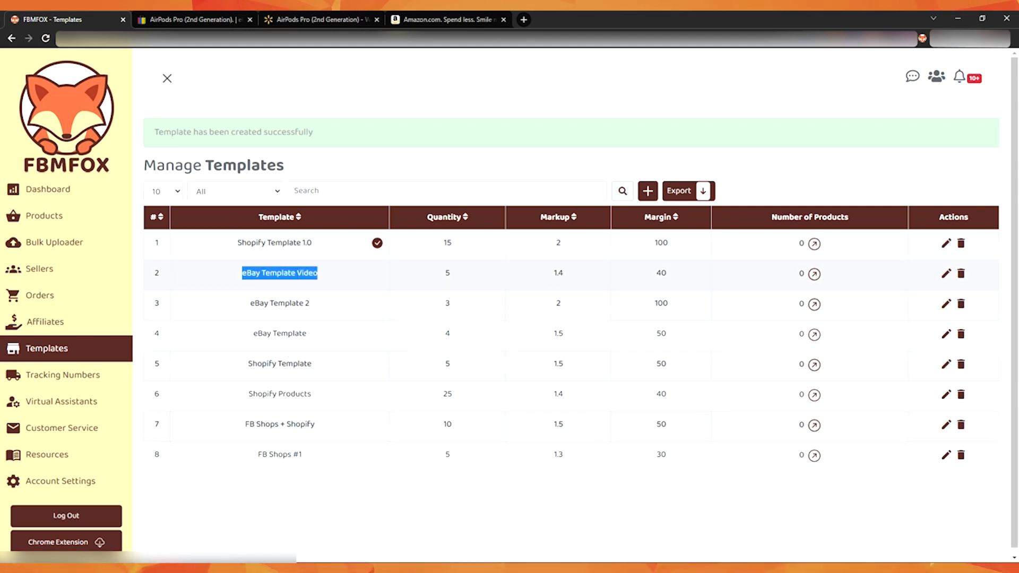
pyautogui.click(945, 273)
pyautogui.doubleClick(418, 240)
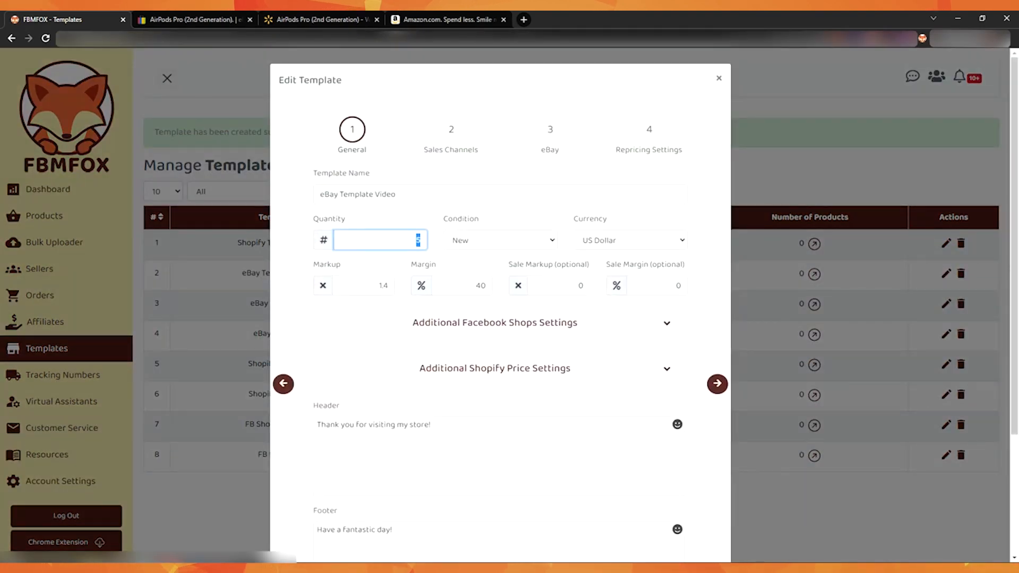
pyautogui.write('7')
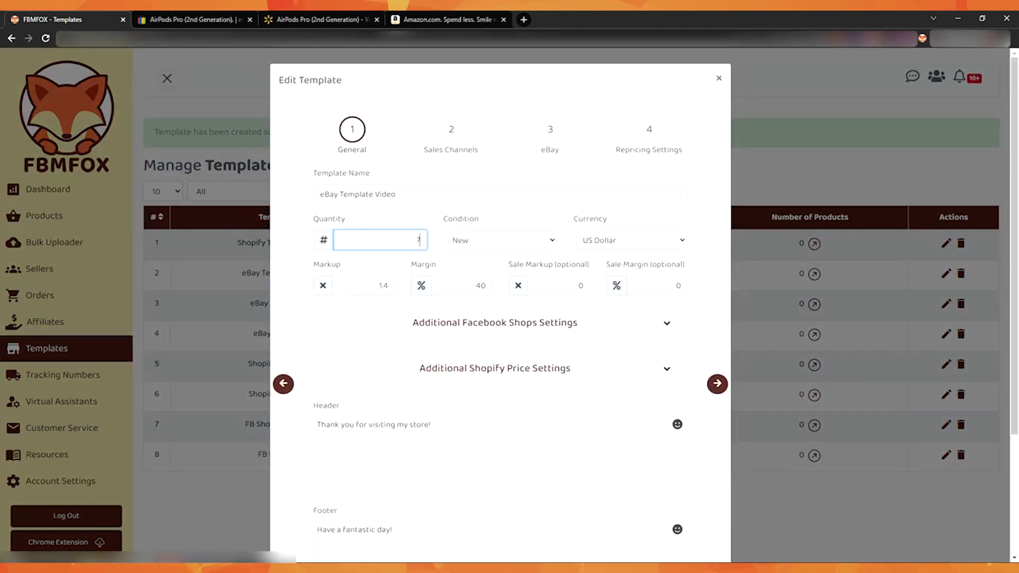
pyautogui.doubleClick(480, 285)
pyautogui.write('250')
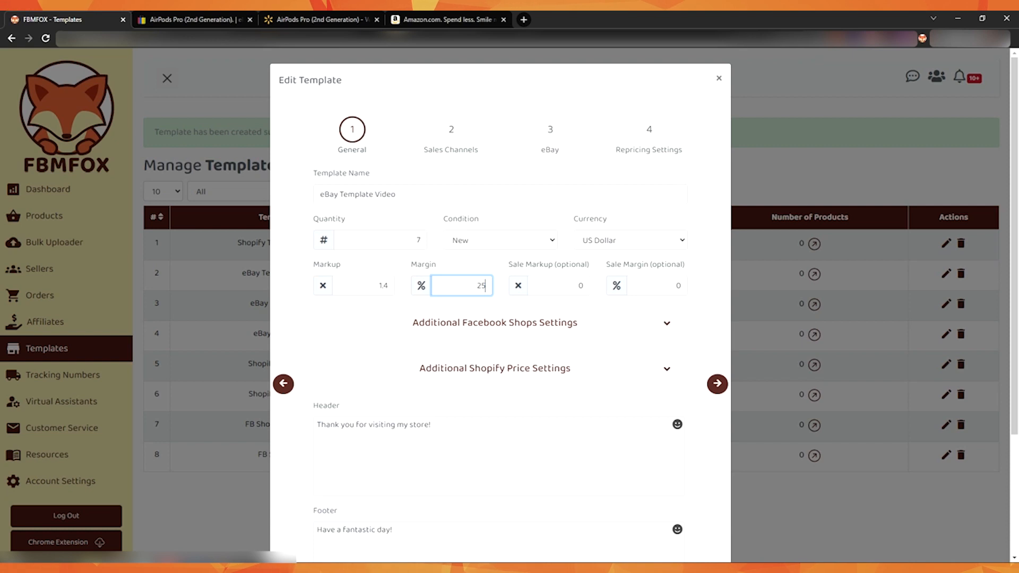
pyautogui.click(484, 268)
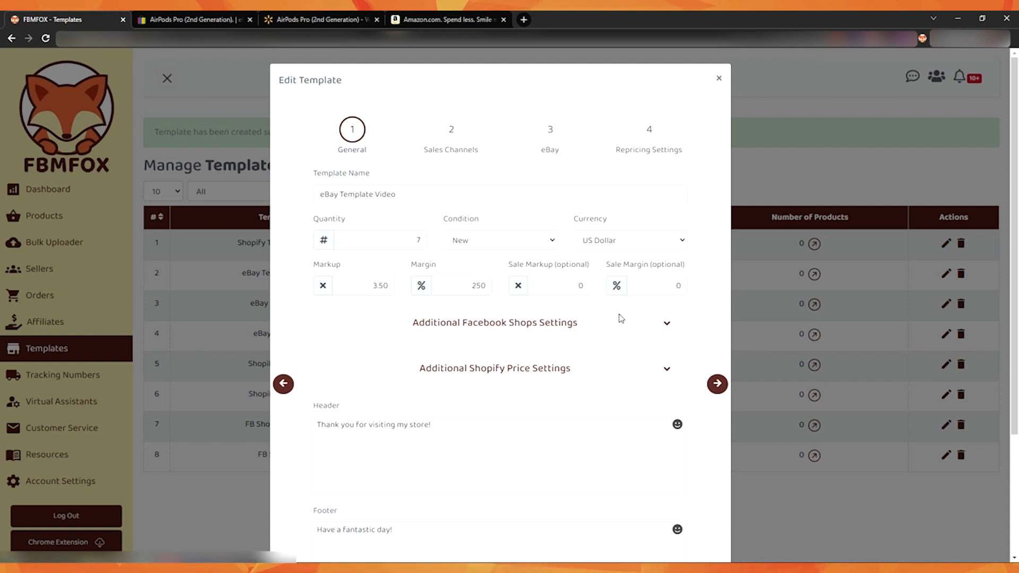
pyautogui.scroll(-3, 484, 269)
pyautogui.scroll(3, 482, 266)
pyautogui.scroll(-4, 481, 265)
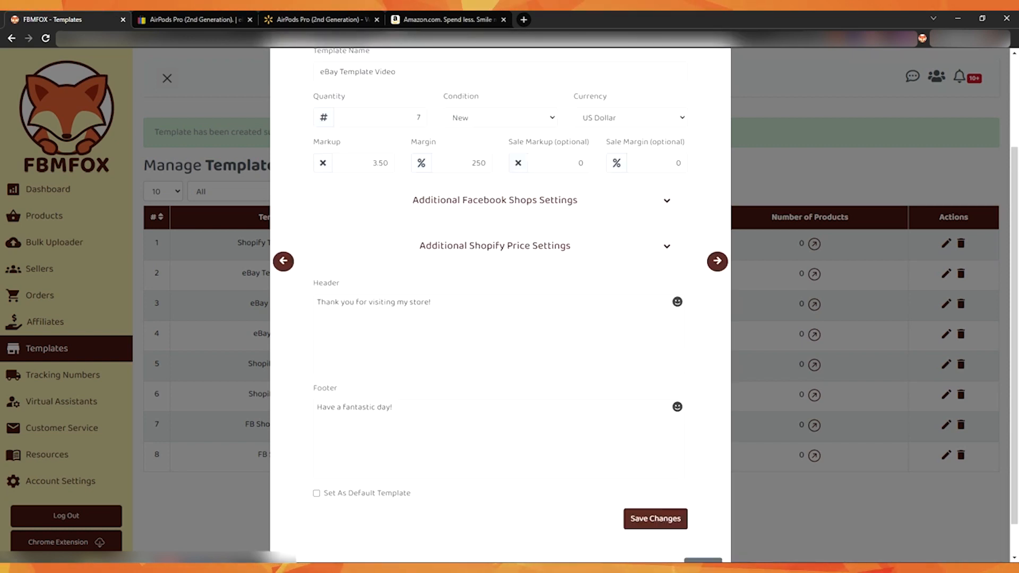
pyautogui.click(641, 485)
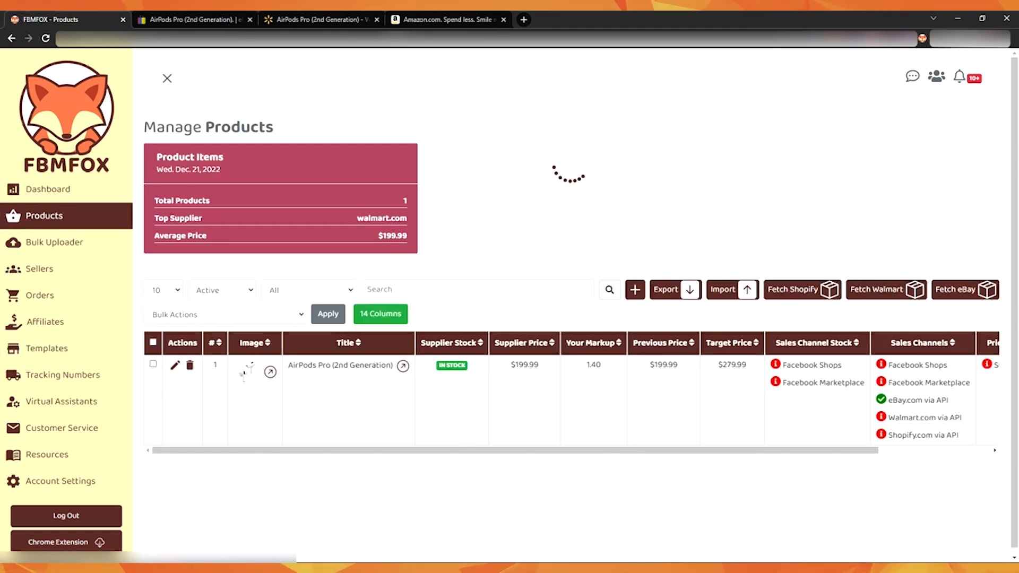
# - Select all products in the product list and bulk apply eBay Template Video to them
pyautogui.click(153, 343)
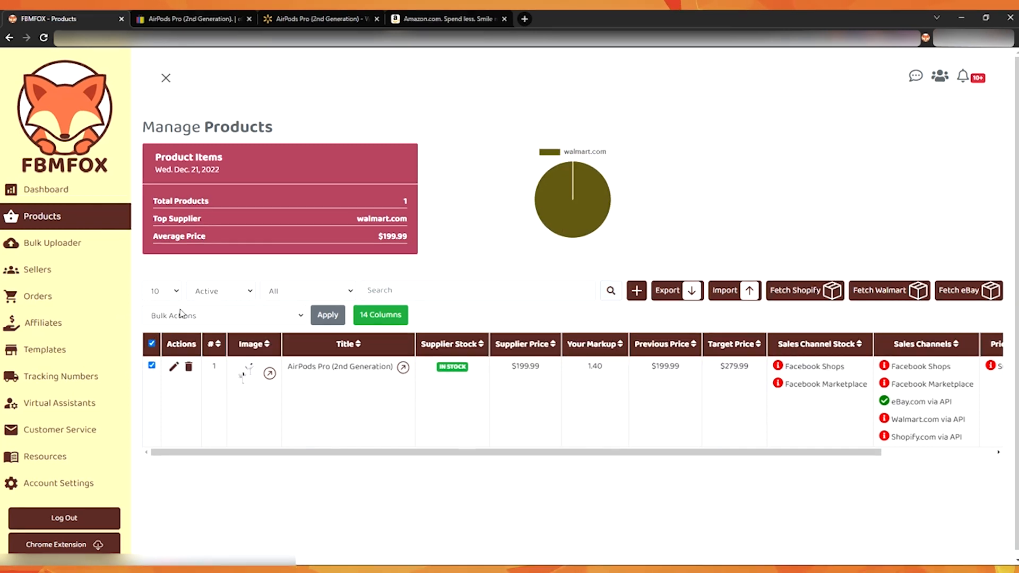
pyautogui.click(199, 315)
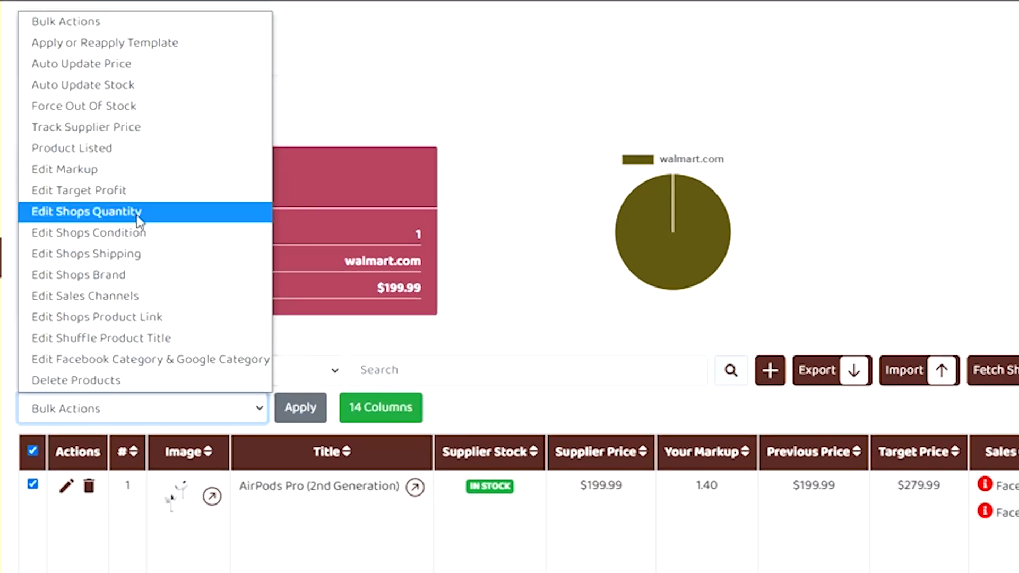
pyautogui.click(200, 45)
pyautogui.click(307, 419)
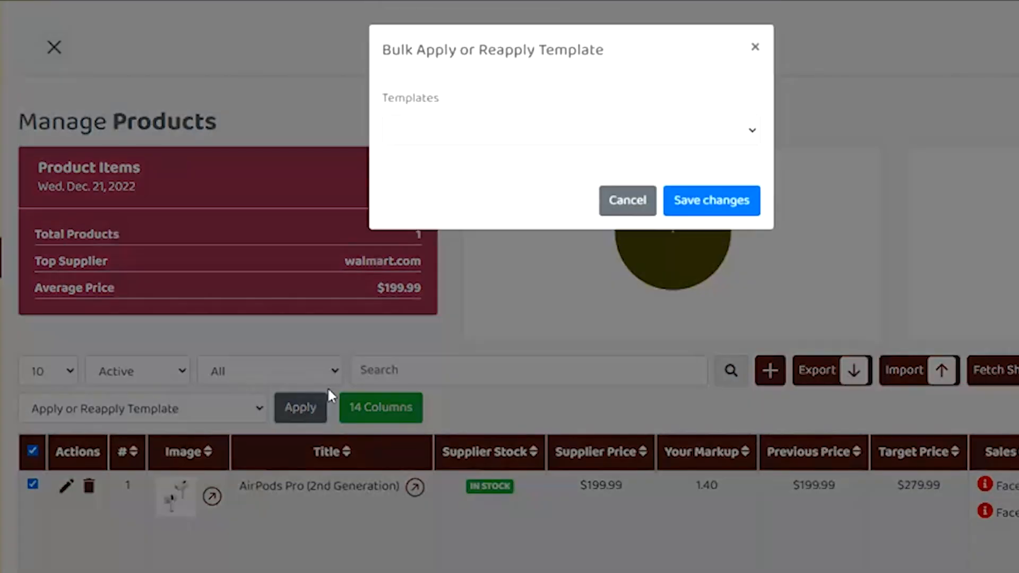
pyautogui.click(529, 139)
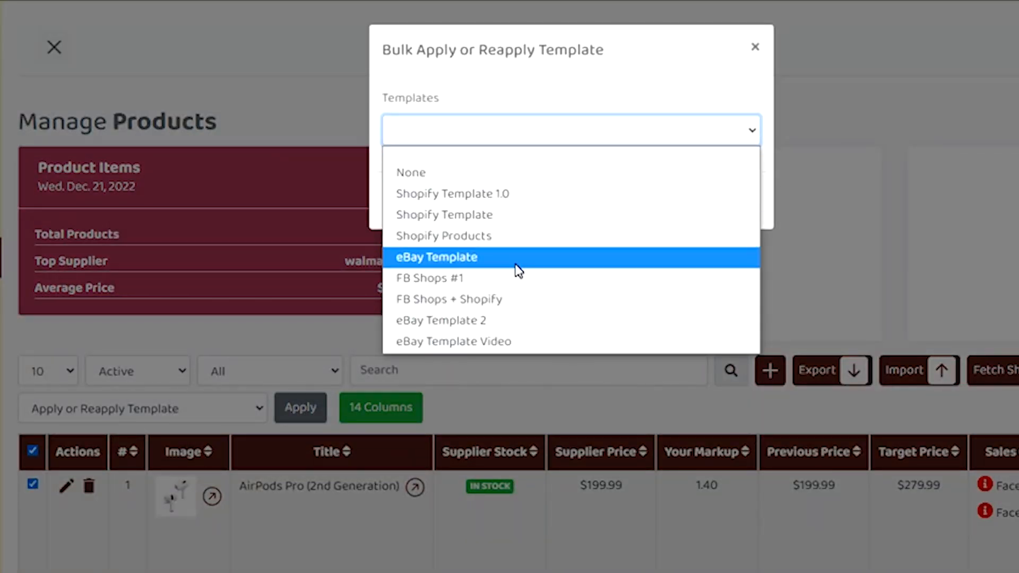
pyautogui.click(505, 334)
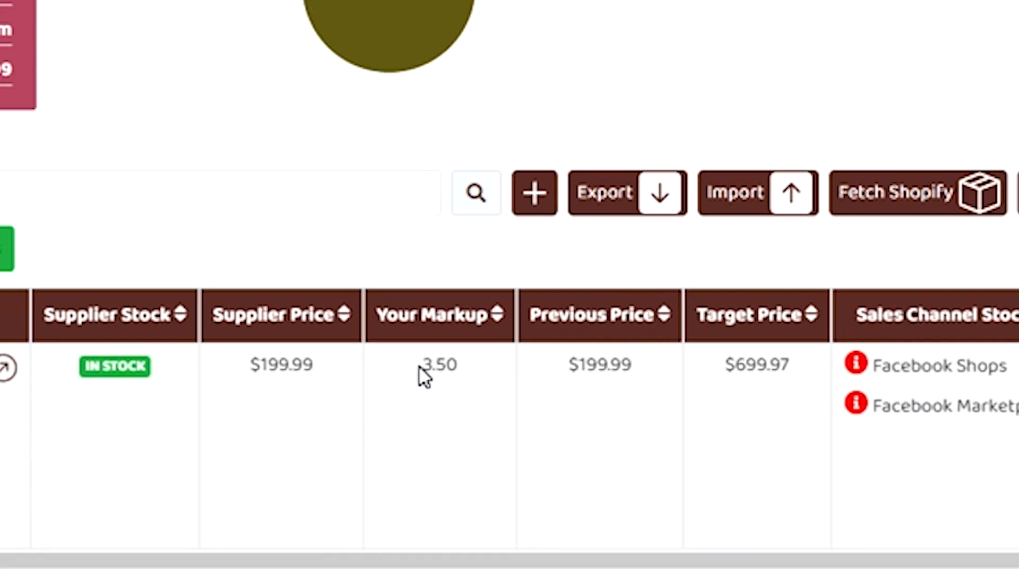
# - Check the AirPods Pro product's markup in the list and open the product's editor to inspect its quantity
pyautogui.doubleClick(422, 366)
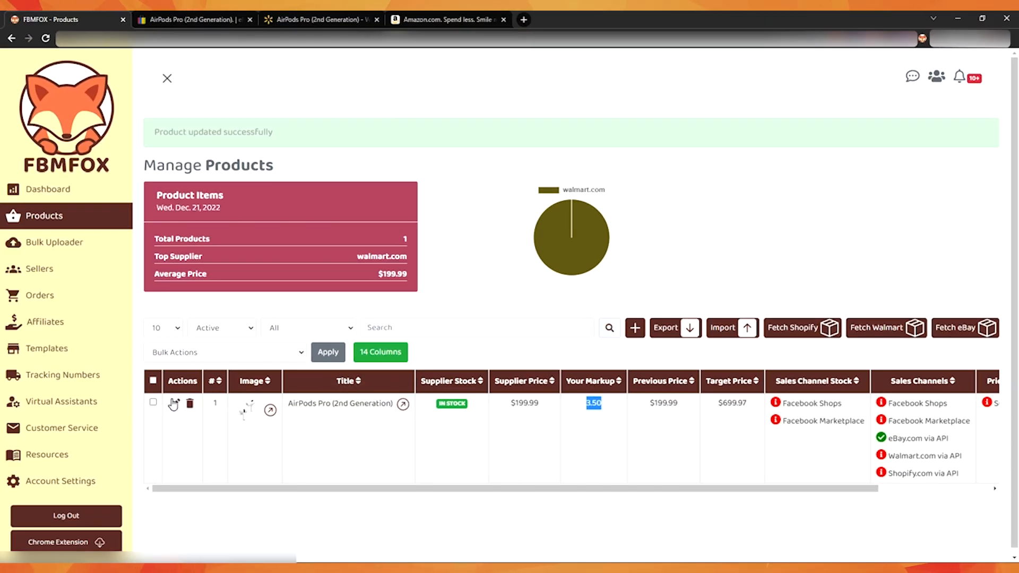
pyautogui.click(174, 403)
pyautogui.click(500, 298)
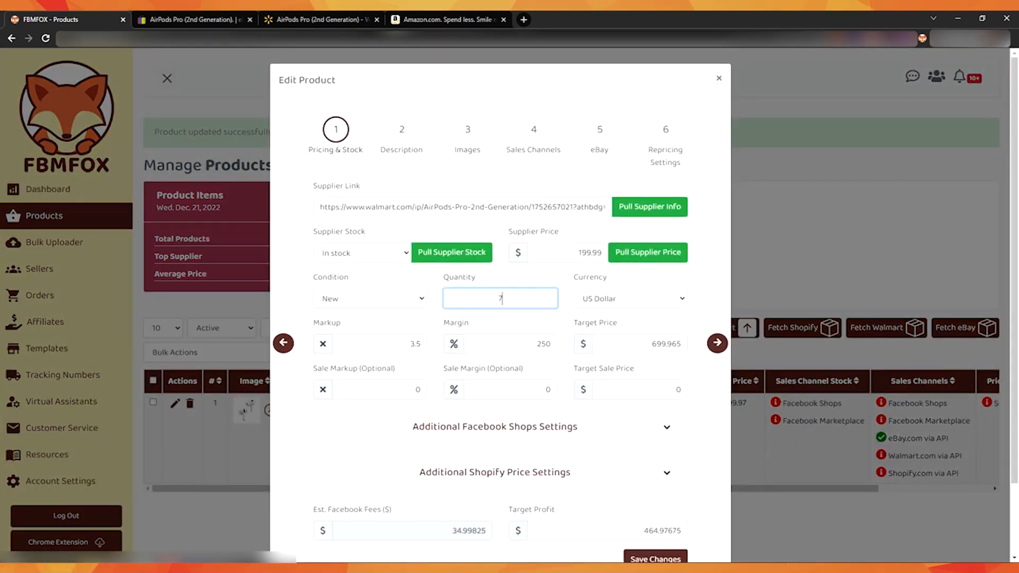
# - Check the AirPods Pro product's margin in its editor and close the editor without saving
pyautogui.scroll(-2, 518, 289)
pyautogui.doubleClick(543, 260)
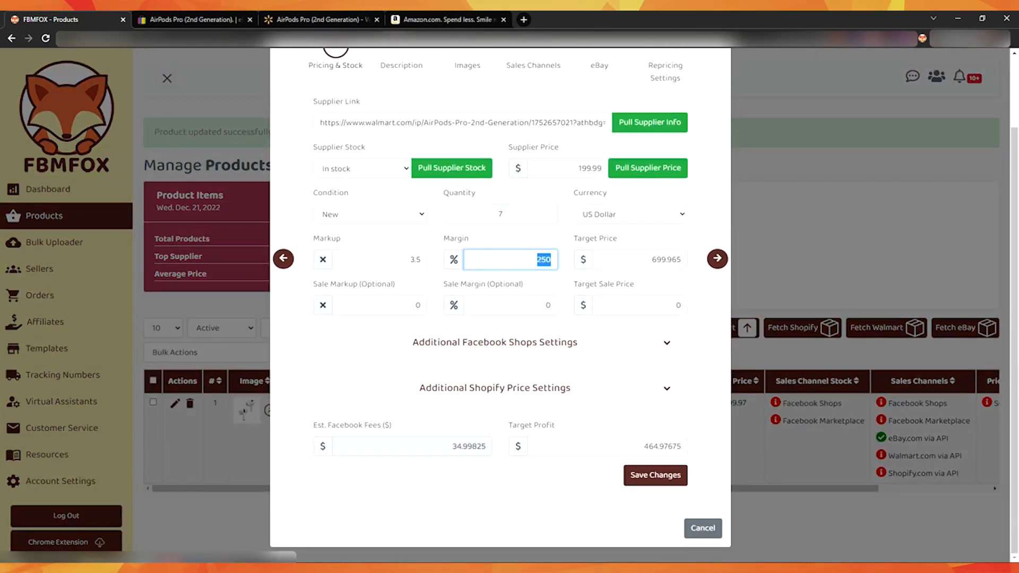
pyautogui.scroll(2, 627, 245)
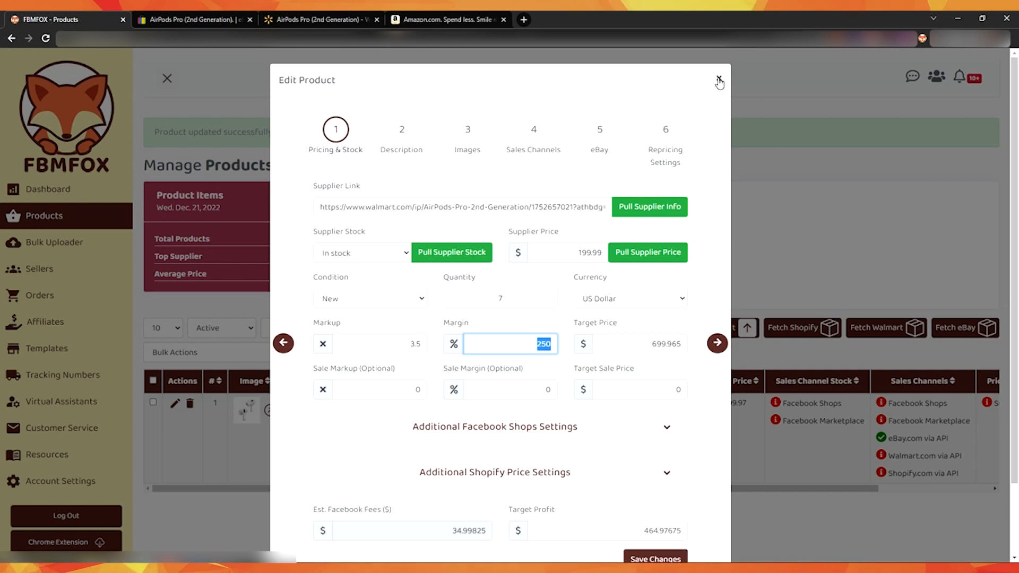
pyautogui.click(718, 79)
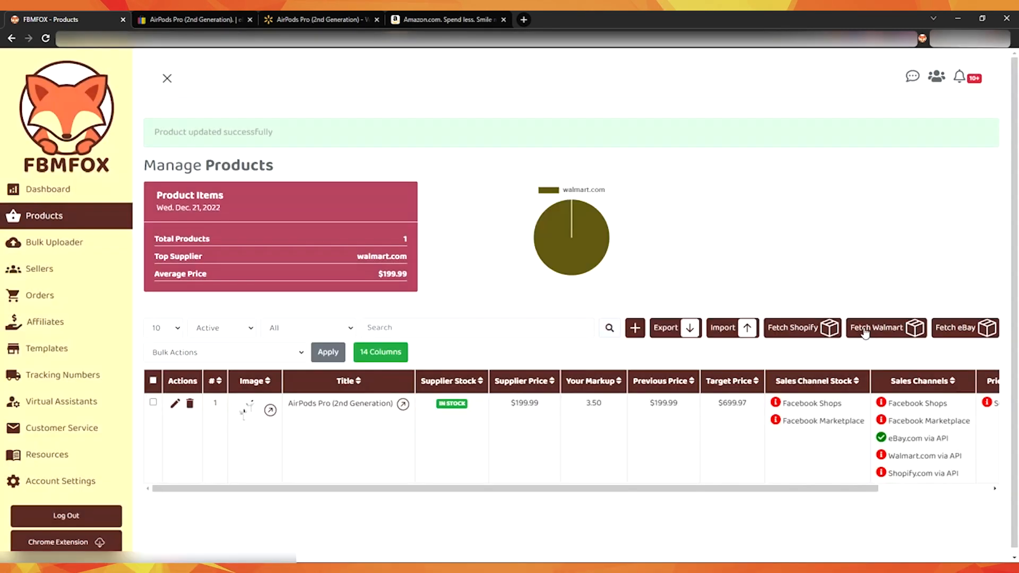
# - Open the AirPods Pro product's live eBay listing and check its available quantity and price
pyautogui.click(891, 444)
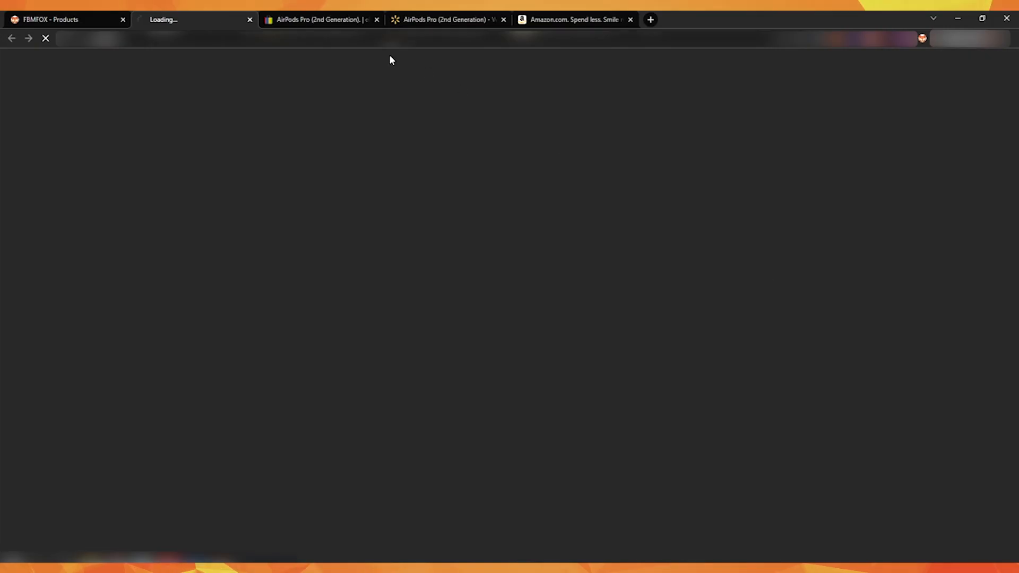
pyautogui.scroll(-3, 390, 213)
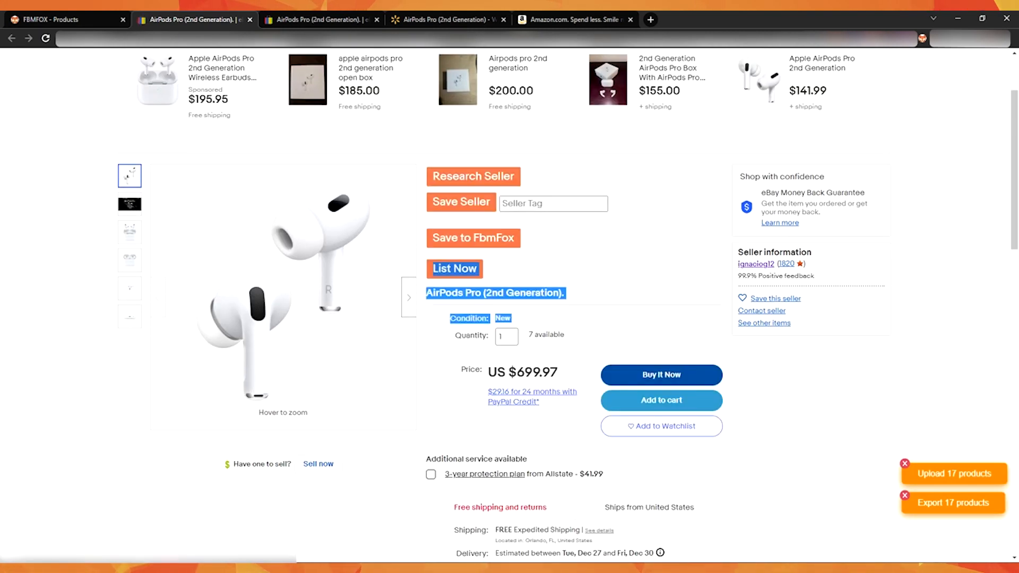
pyautogui.doubleClick(536, 373)
pyautogui.scroll(-4, 644, 312)
pyautogui.scroll(1, 672, 254)
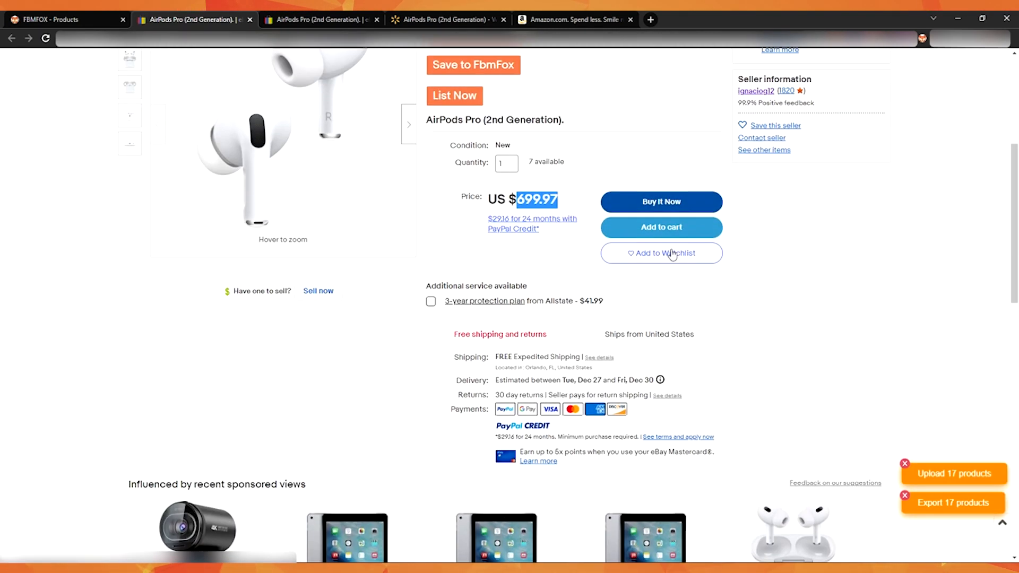
pyautogui.scroll(2, 672, 254)
# - Return to Fbmfox and look through the saved templates, including FB Shops + Shopify, Shopify Template and eBay Template Video
pyautogui.click(90, 22)
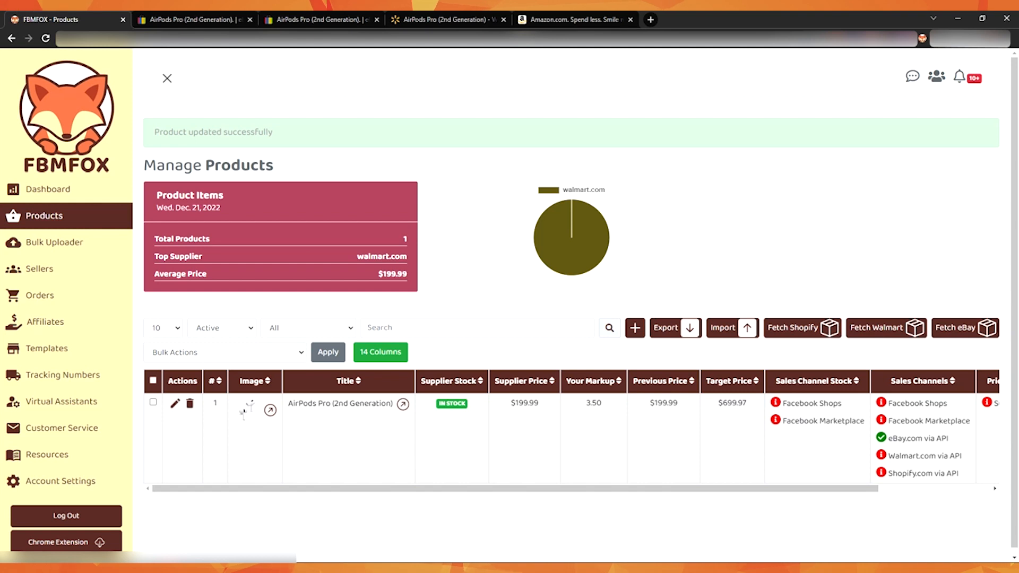
pyautogui.click(109, 346)
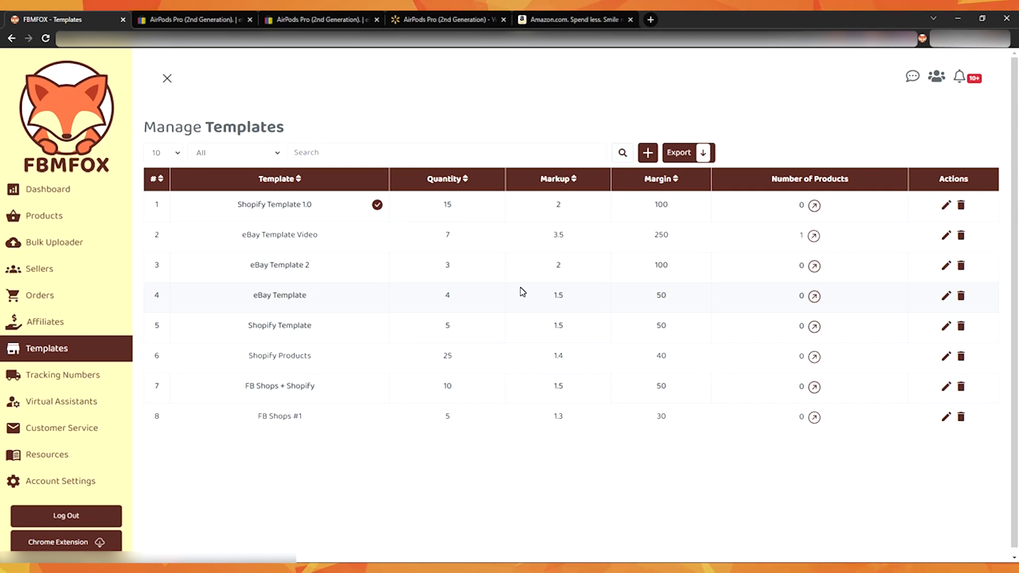
pyautogui.moveTo(245, 386); pyautogui.dragTo(316, 386)
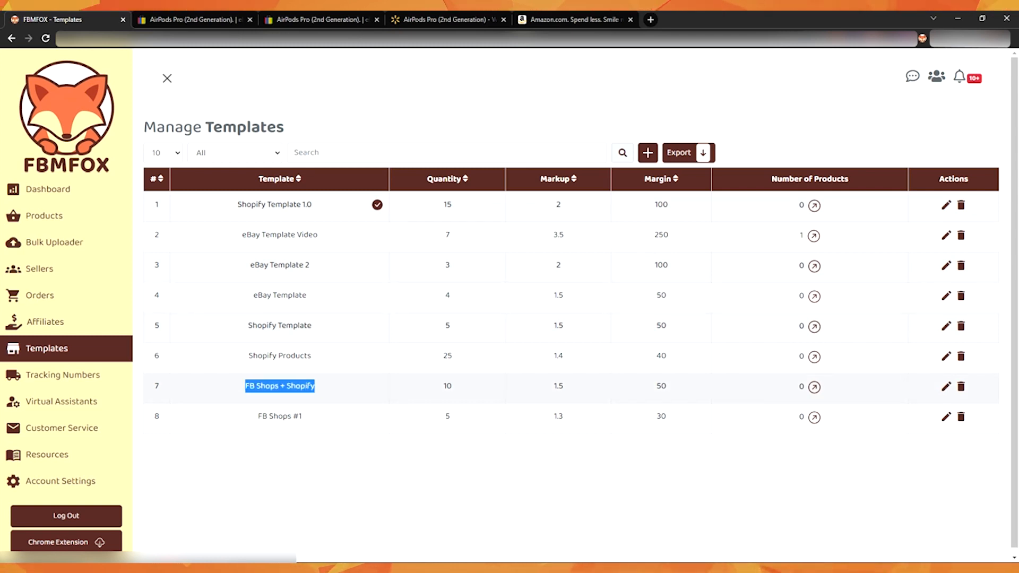
pyautogui.doubleClick(300, 386)
pyautogui.tripleClick(290, 325)
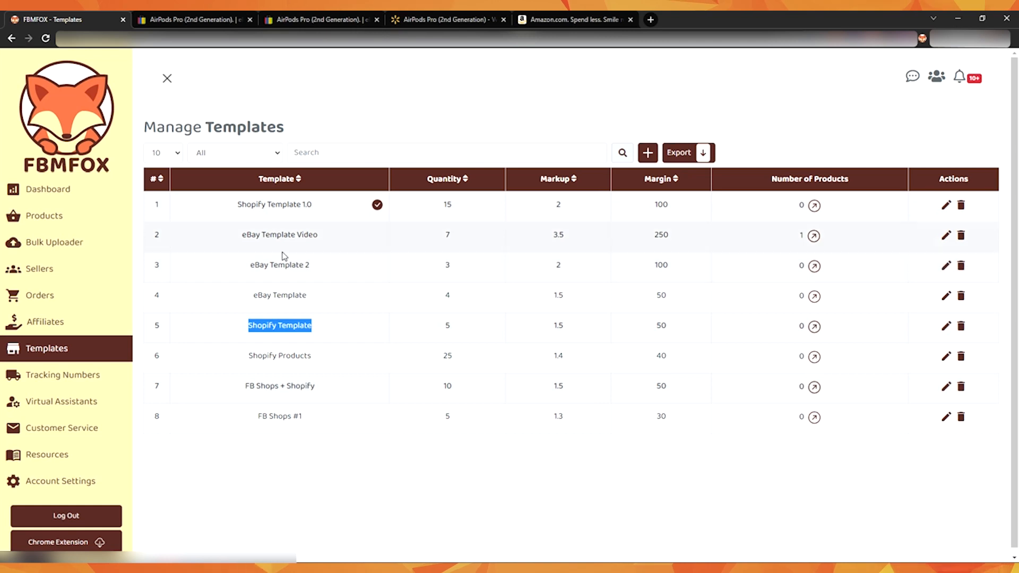
pyautogui.tripleClick(281, 234)
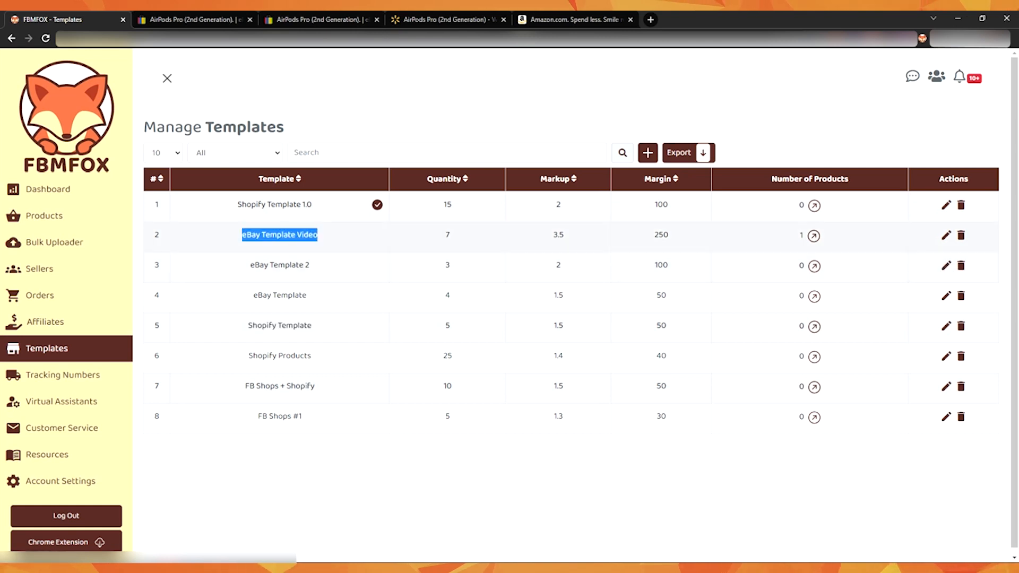
# - Edit eBay Template Video and enable Facebook Shops via Feed Link and Facebook Marketplace via Chrome Extension as additional sales channels
pyautogui.click(946, 235)
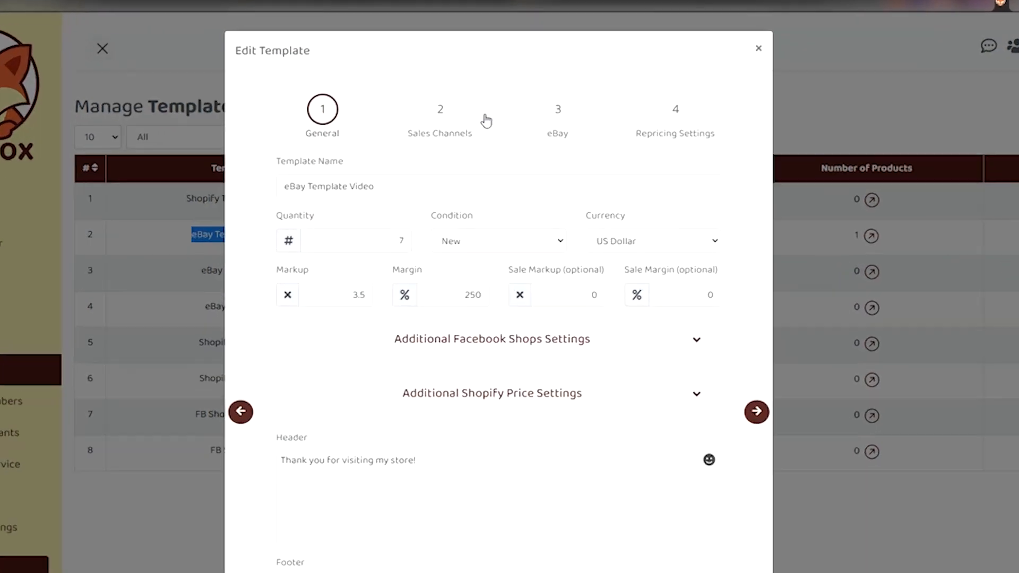
pyautogui.click(417, 53)
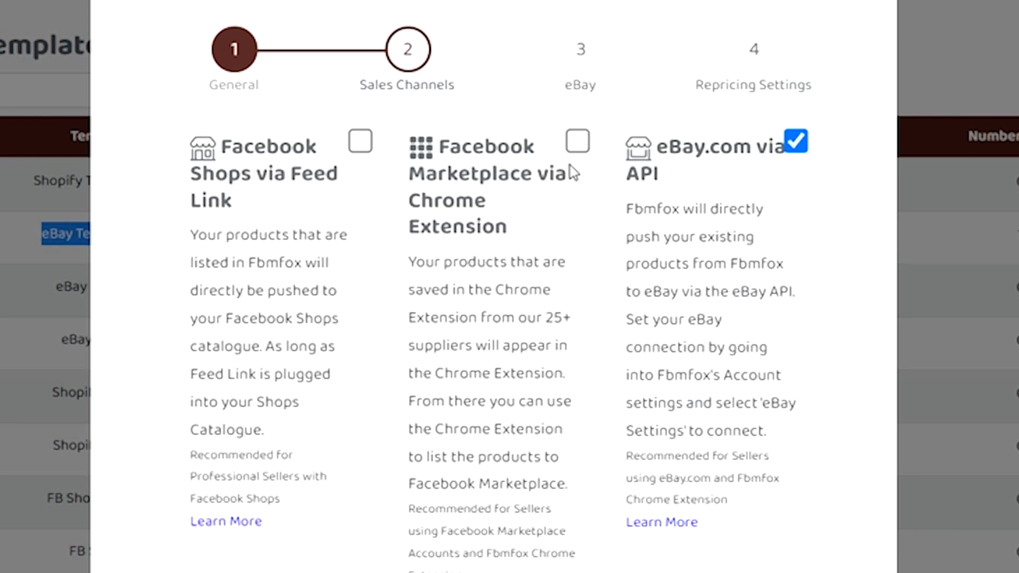
pyautogui.click(354, 150)
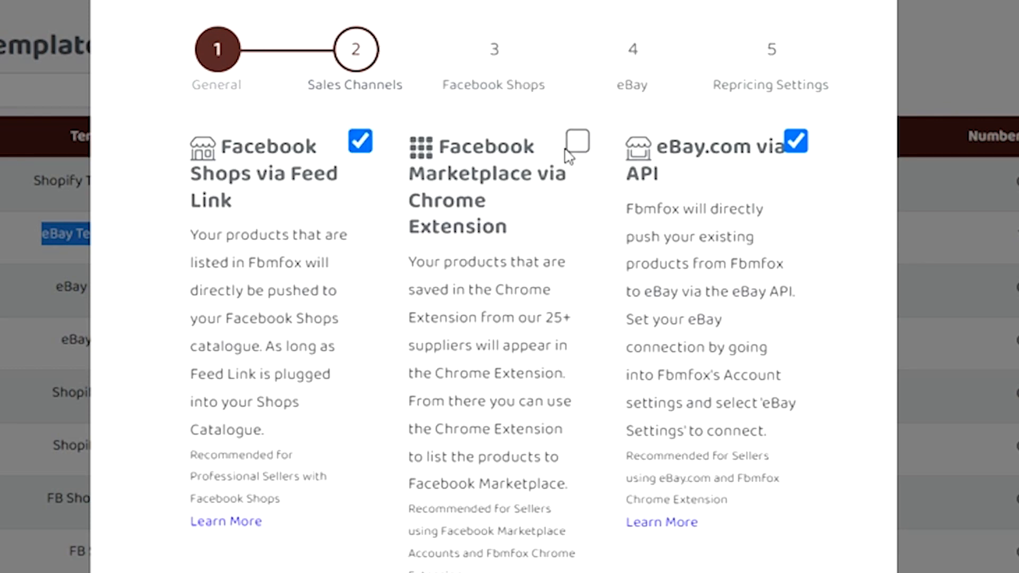
pyautogui.click(578, 142)
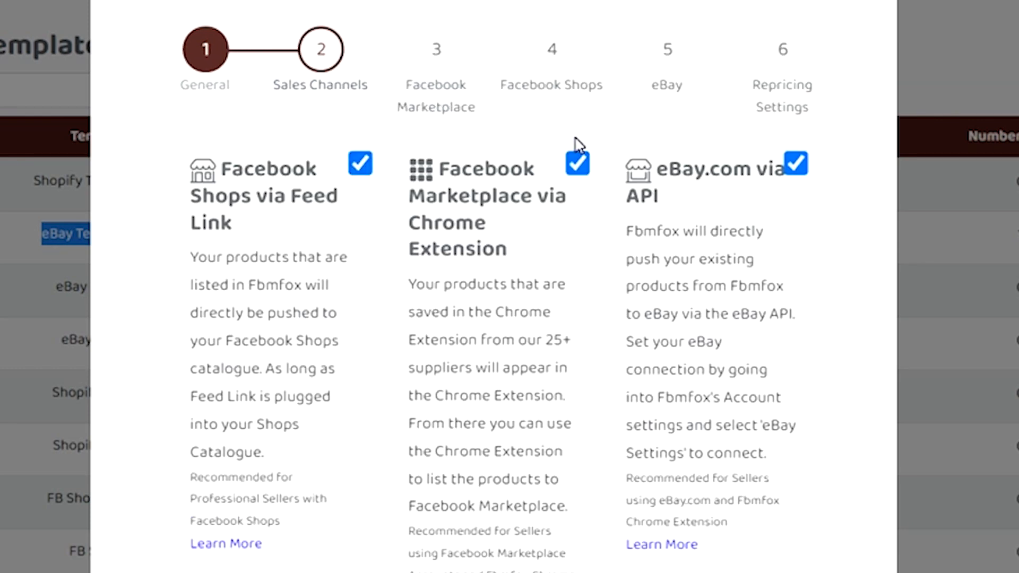
# - Set the template's Facebook Marketplace shipping price to $4.99
pyautogui.click(451, 62)
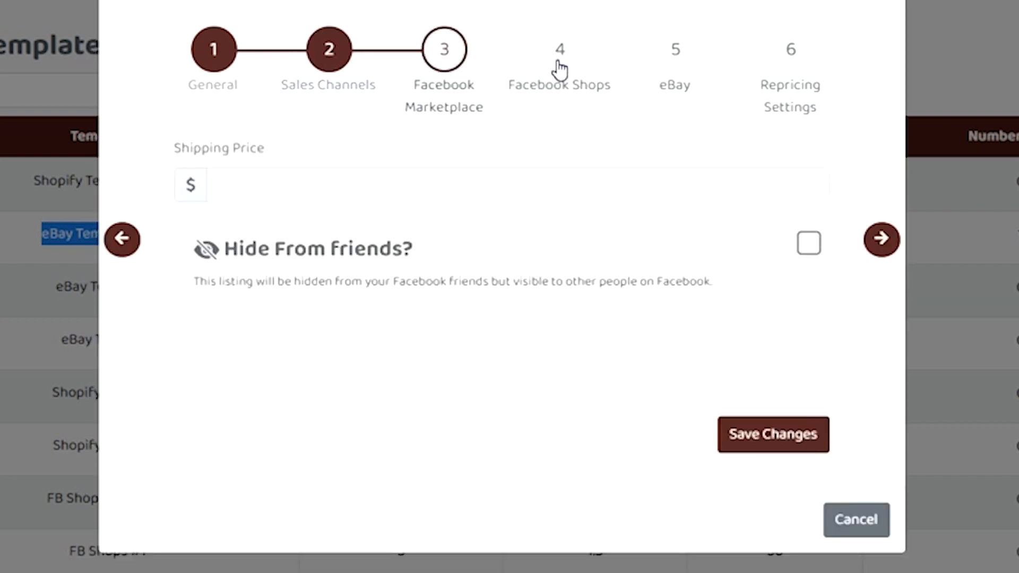
pyautogui.click(504, 185)
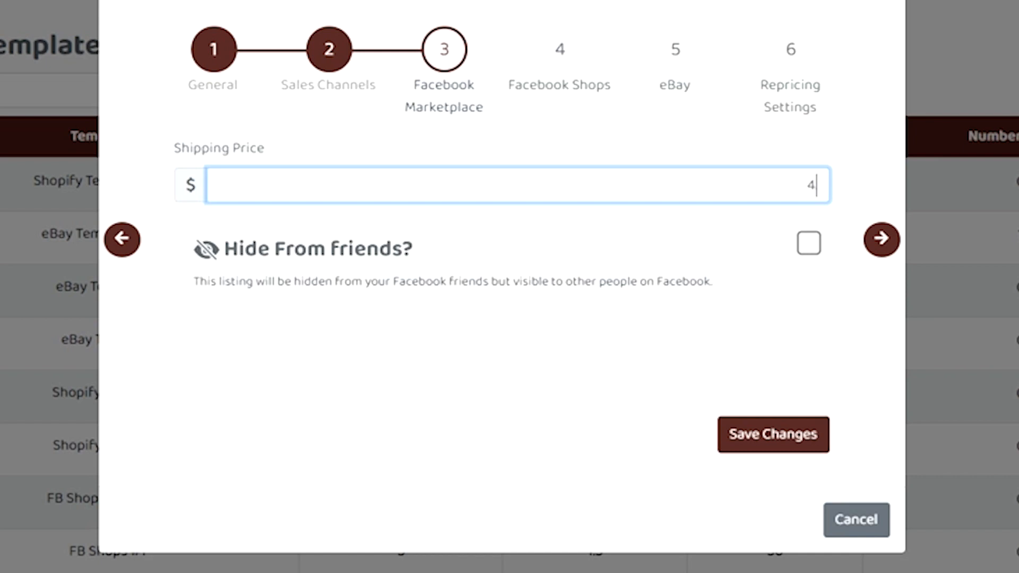
pyautogui.click(576, 141)
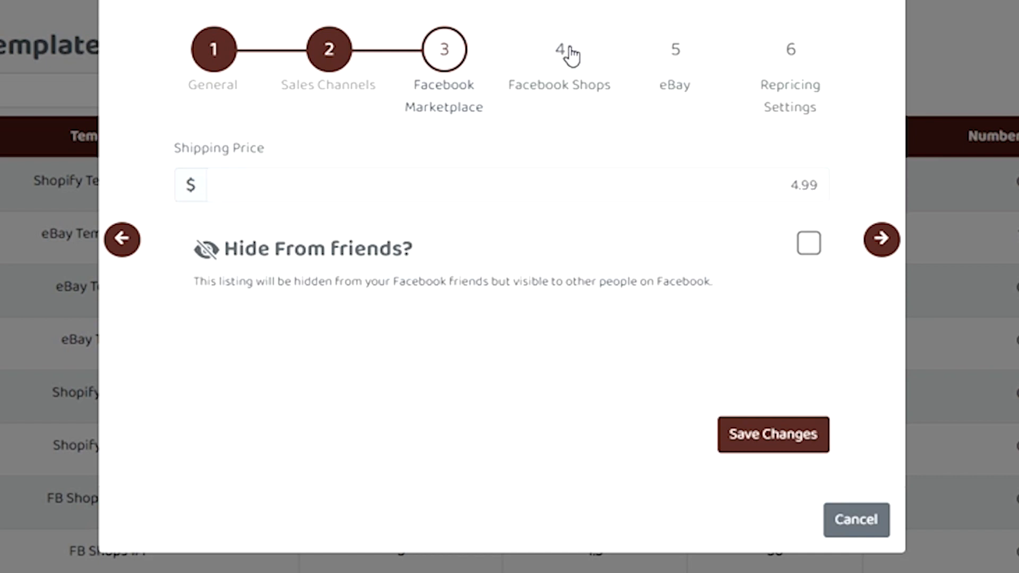
# - Set both the Facebook and Google product categories to Auto Detect in the template's Facebook Shops settings
pyautogui.click(571, 64)
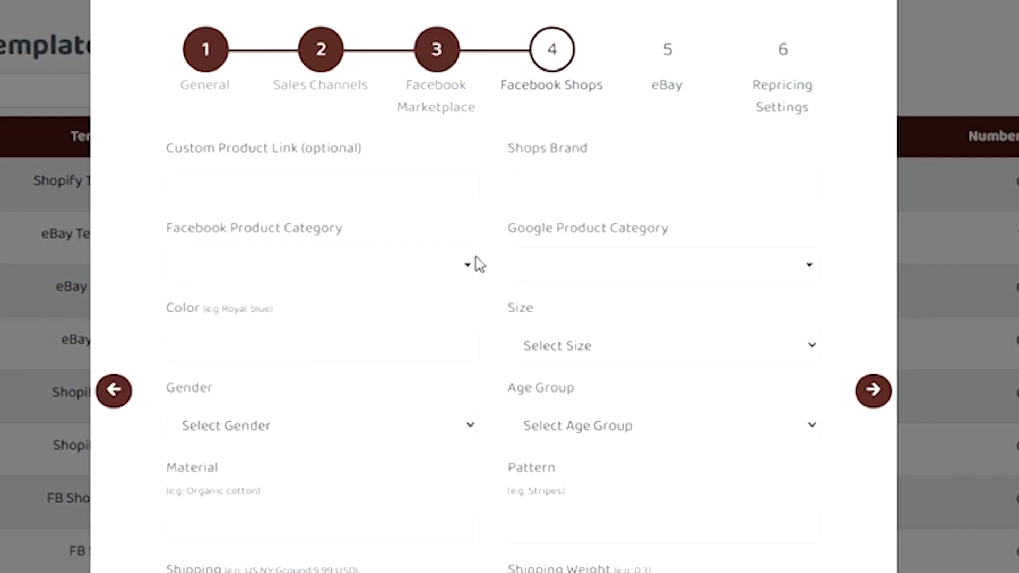
pyautogui.scroll(-2, 493, 287)
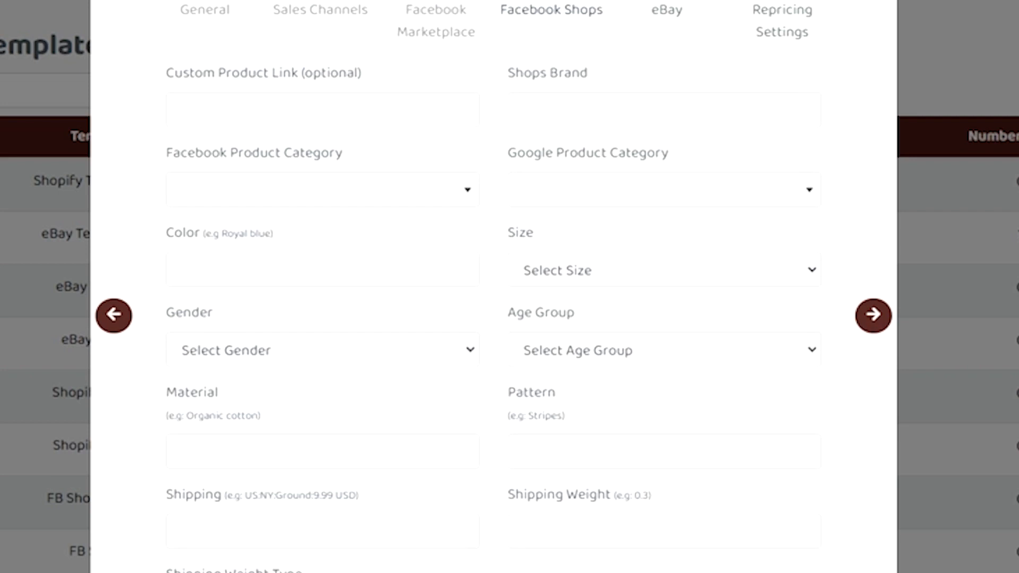
pyautogui.click(442, 204)
pyautogui.write('auto')
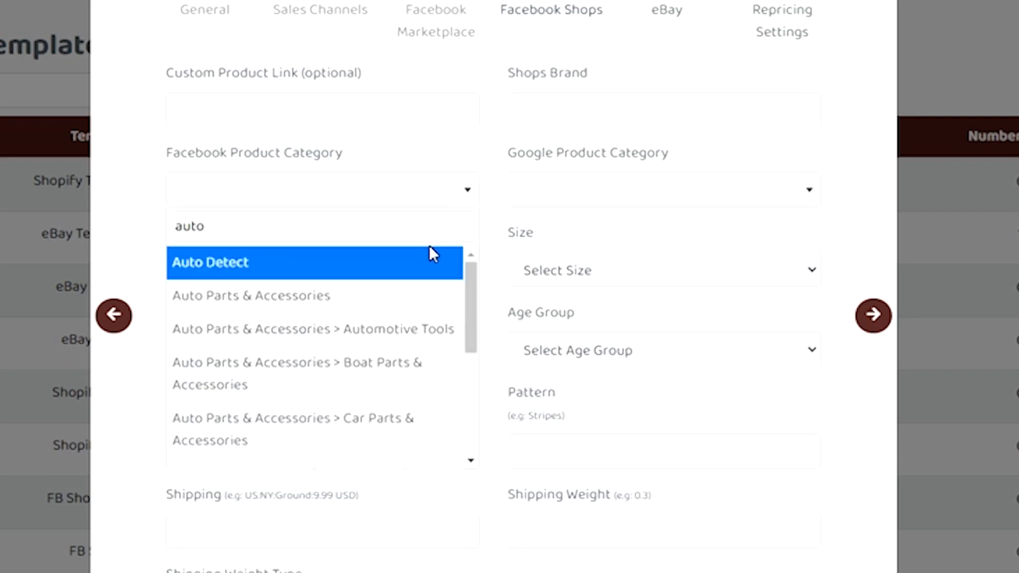
pyautogui.click(318, 263)
pyautogui.click(638, 191)
pyautogui.write('At')
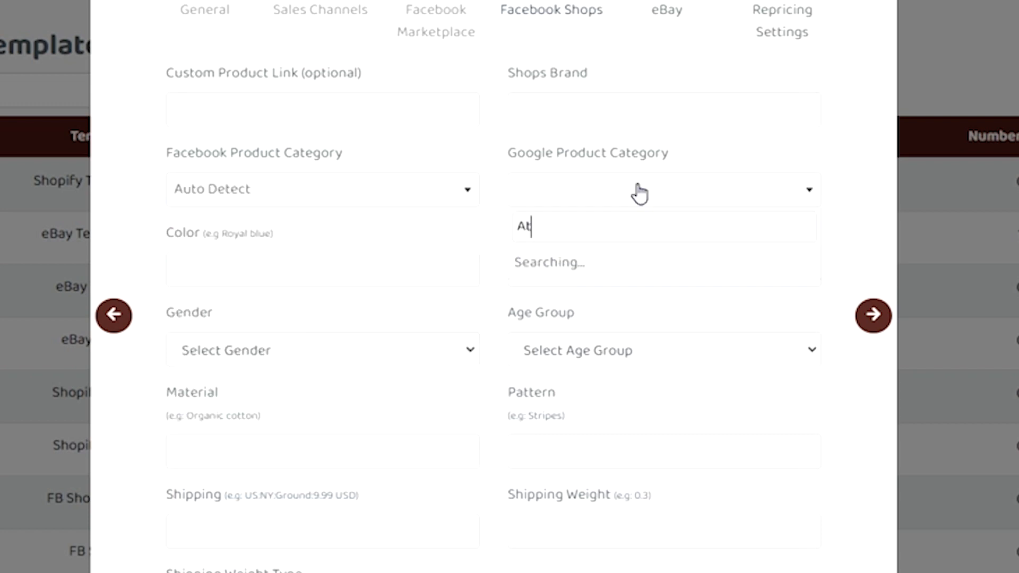
pyautogui.press('BackSpace')
pyautogui.write('uto detect')
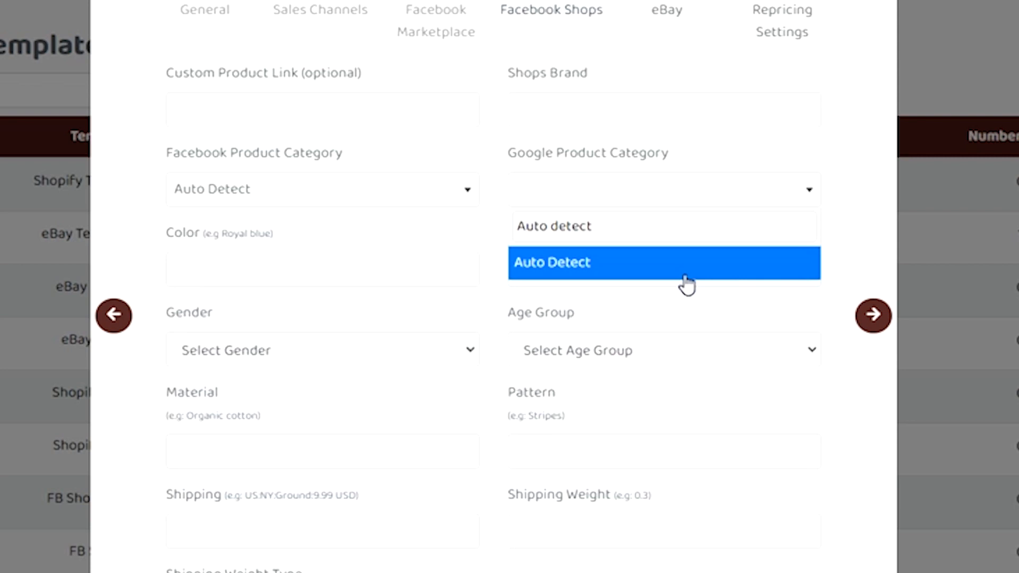
pyautogui.click(687, 275)
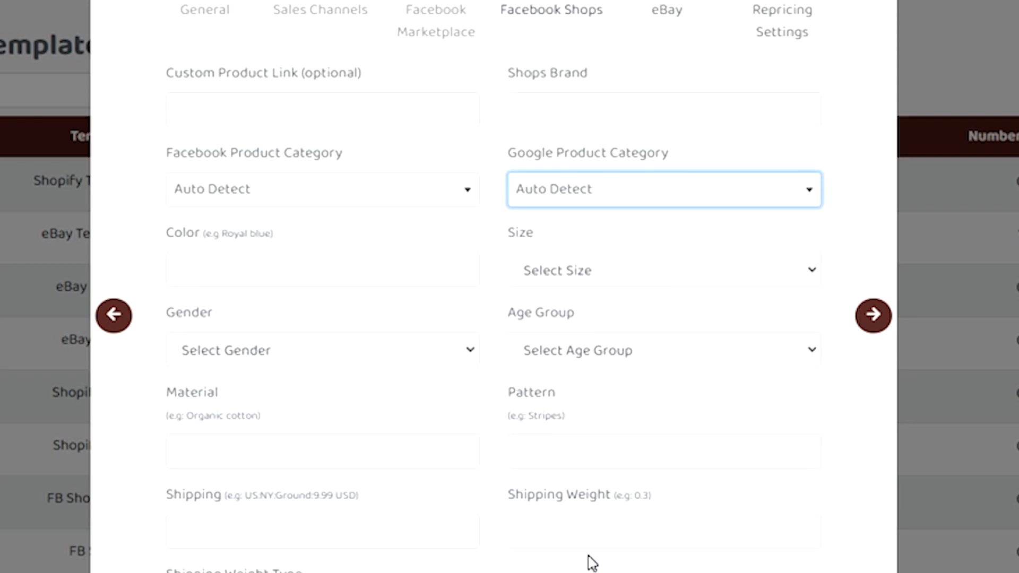
# - Leave the remaining Facebook Shops fields empty, advance to the repricing settings and save the template changes
pyautogui.scroll(2, 592, 562)
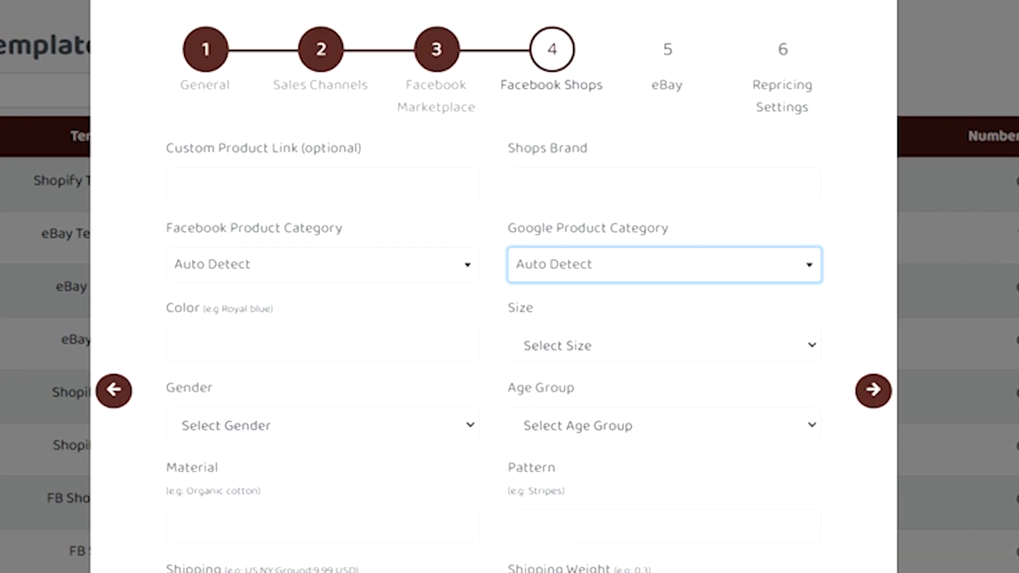
pyautogui.click(663, 185)
pyautogui.scroll(-1, 663, 184)
pyautogui.scroll(1, 663, 184)
pyautogui.scroll(-1, 663, 184)
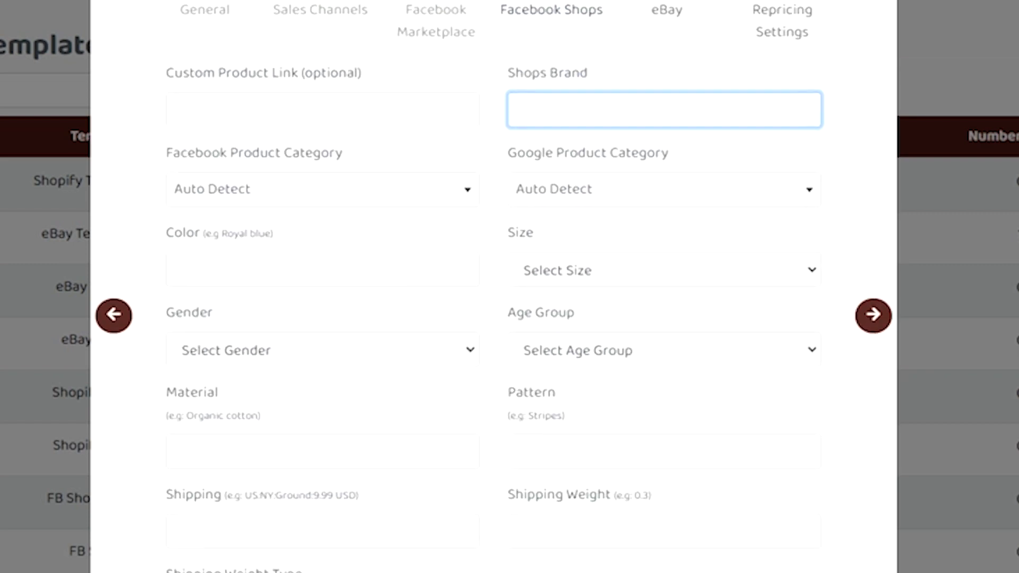
pyautogui.scroll(1, 867, 333)
pyautogui.scroll(-1, 867, 334)
pyautogui.click(876, 329)
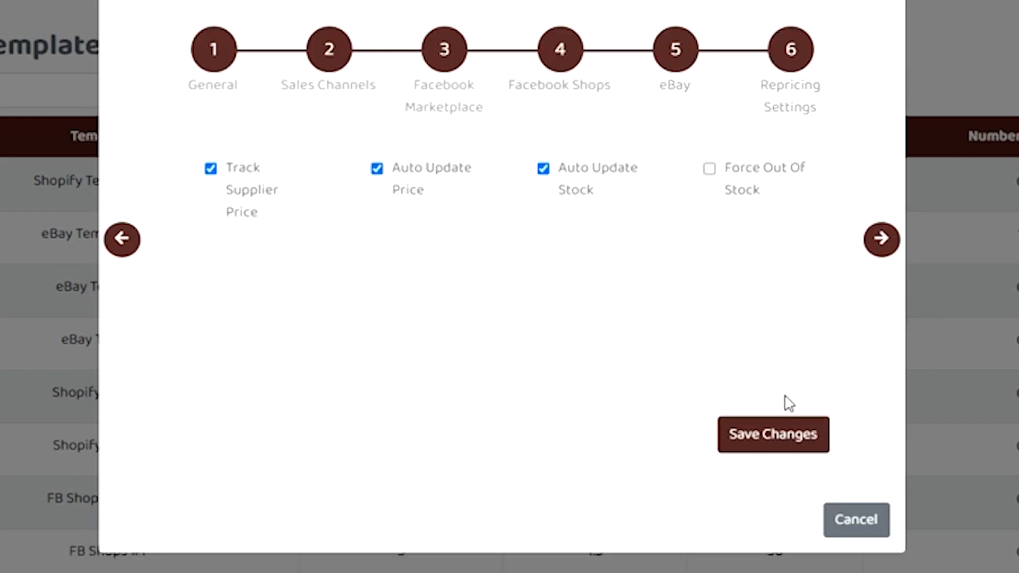
pyautogui.click(772, 434)
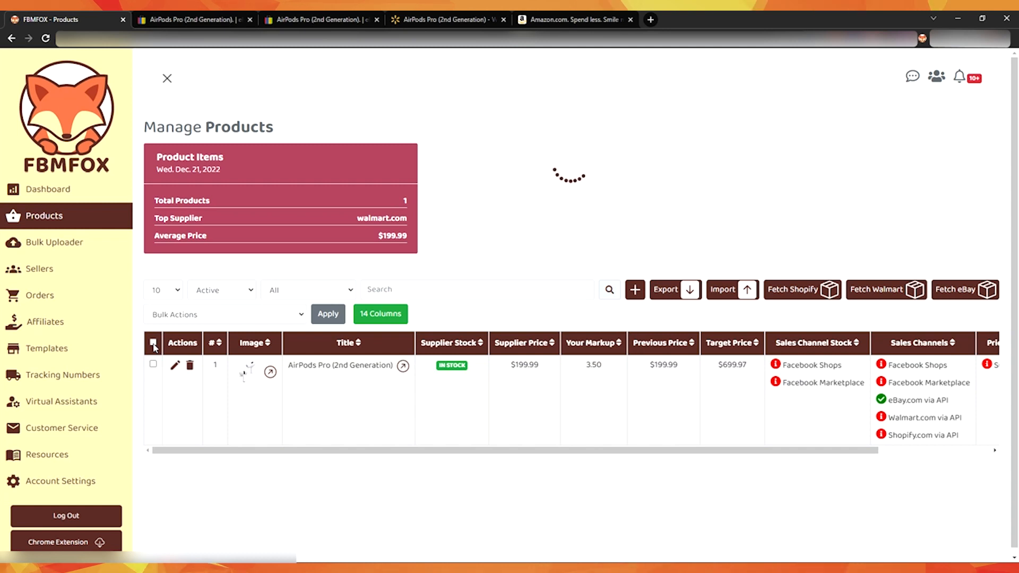
# - Select all products in the product list and bulk reapply the updated eBay Template Video to them
pyautogui.click(154, 344)
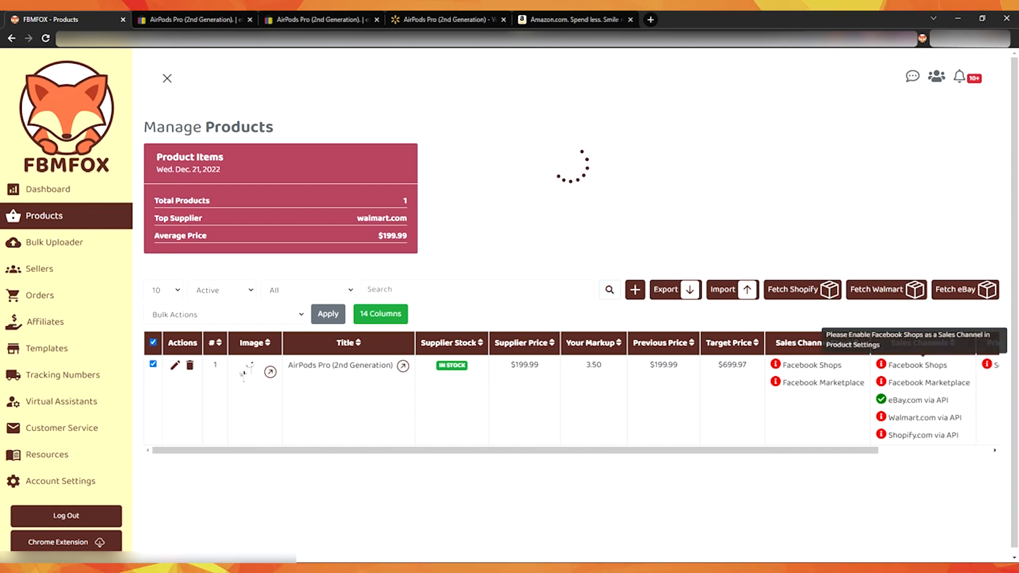
pyautogui.moveTo(897, 367)
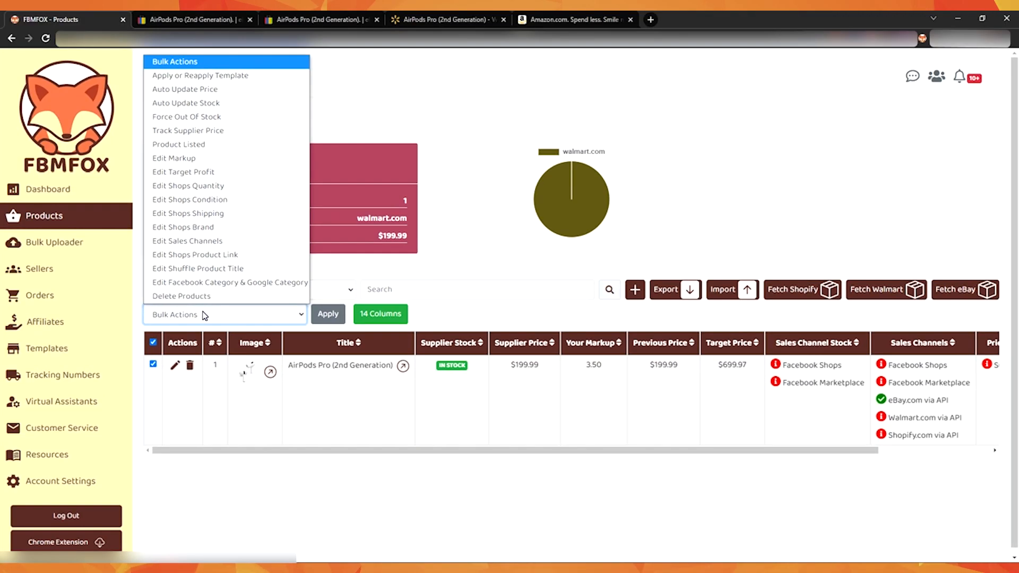
pyautogui.click(230, 74)
pyautogui.click(333, 312)
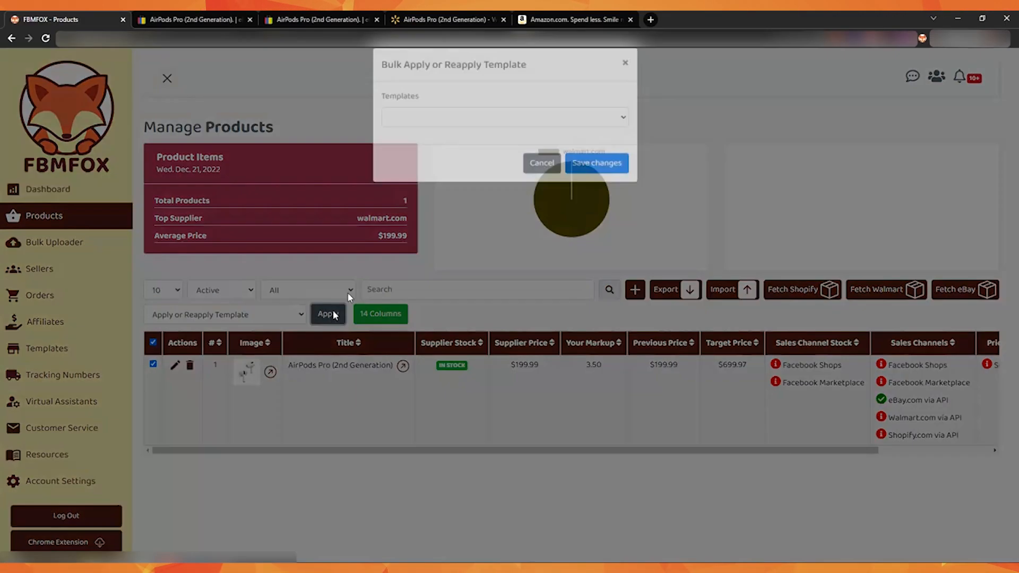
pyautogui.click(536, 133)
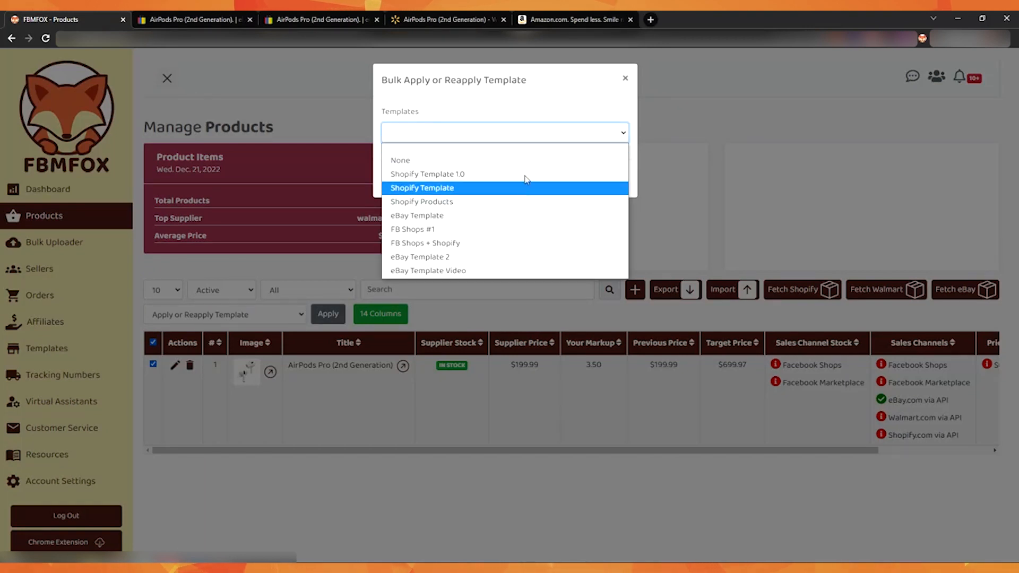
pyautogui.click(503, 271)
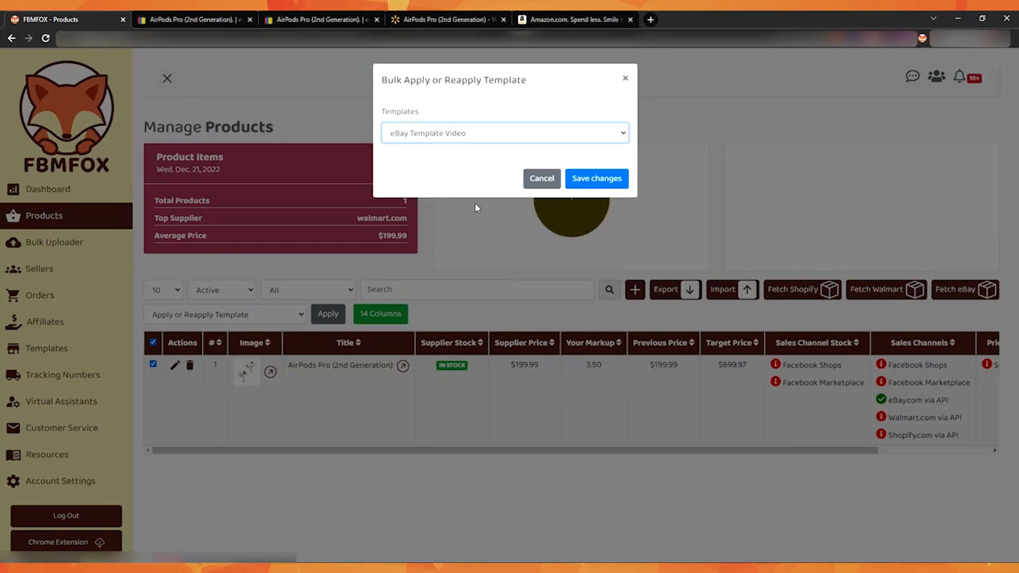
pyautogui.click(597, 178)
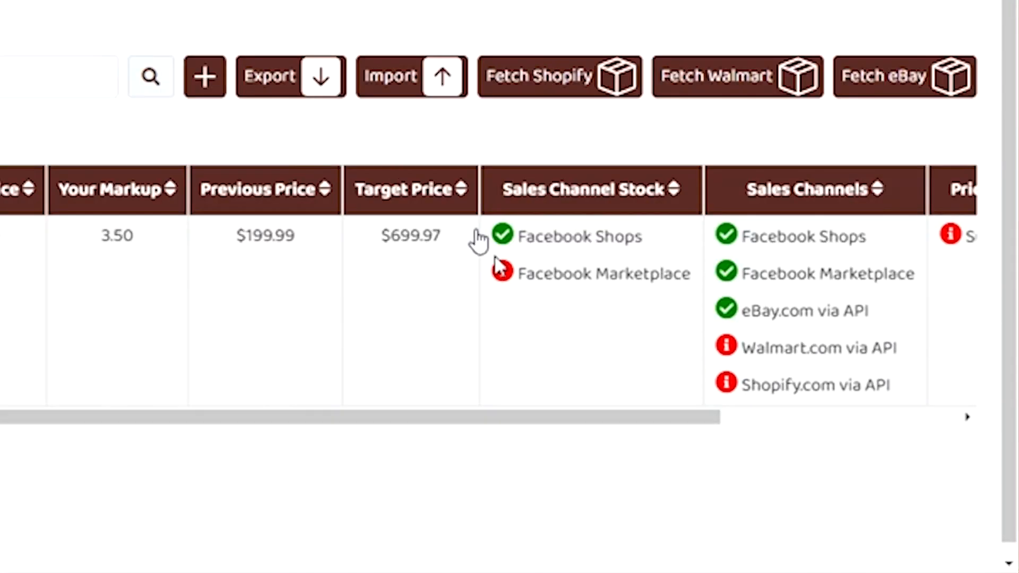
# - Examine the AirPods Pro product's sales channels and price tracking status across the product list columns
pyautogui.tripleClick(839, 236)
pyautogui.doubleClick(843, 274)
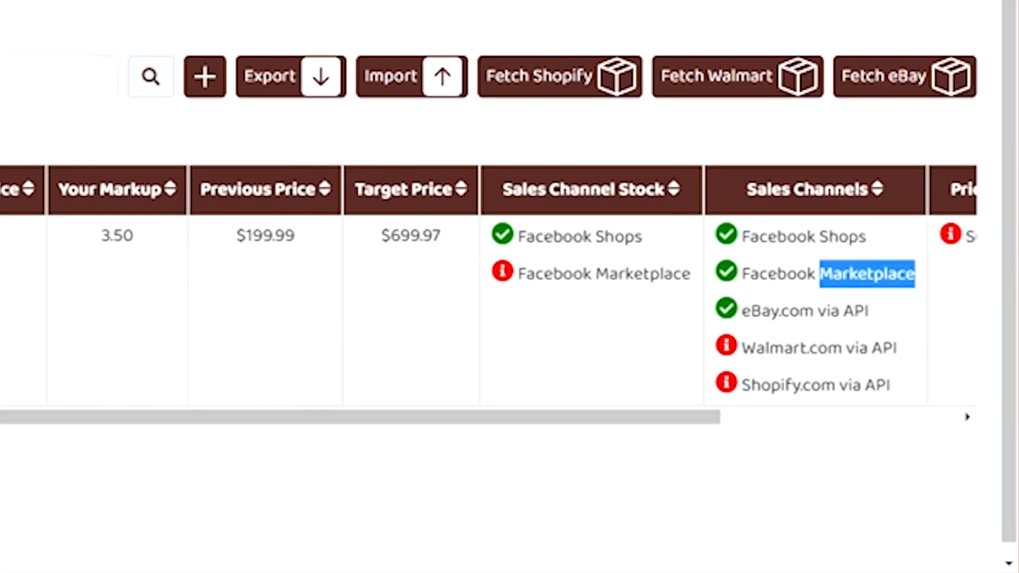
pyautogui.click(846, 273)
pyautogui.moveTo(616, 419); pyautogui.dragTo(852, 423)
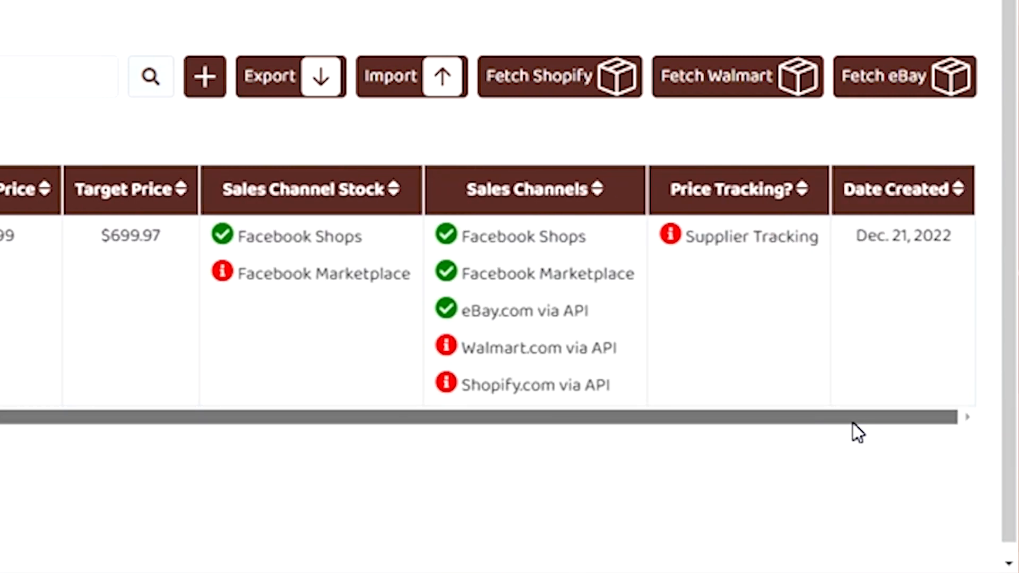
pyautogui.moveTo(852, 424); pyautogui.dragTo(837, 425)
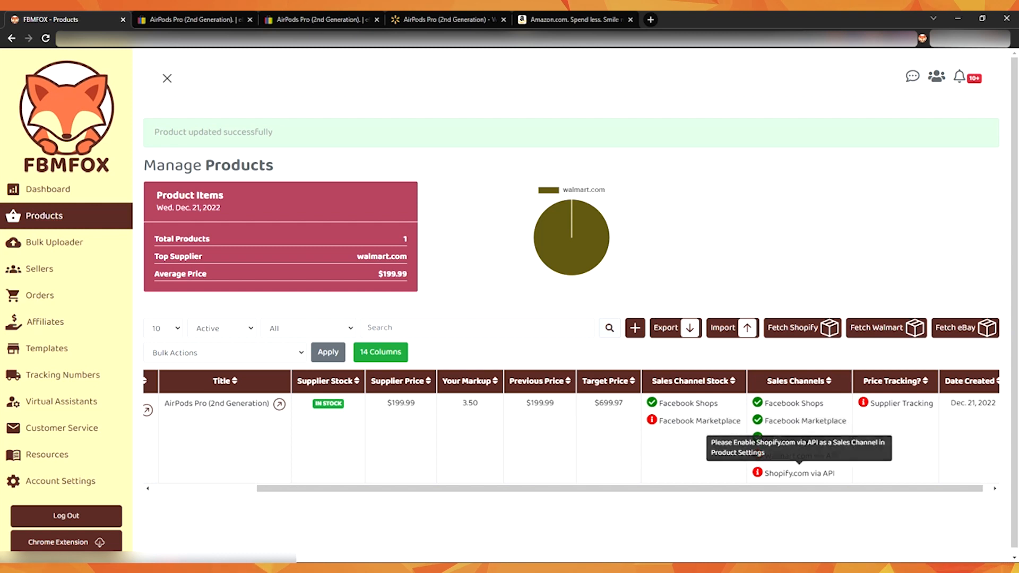
pyautogui.moveTo(852, 487); pyautogui.dragTo(371, 456)
pyautogui.moveTo(922, 473)
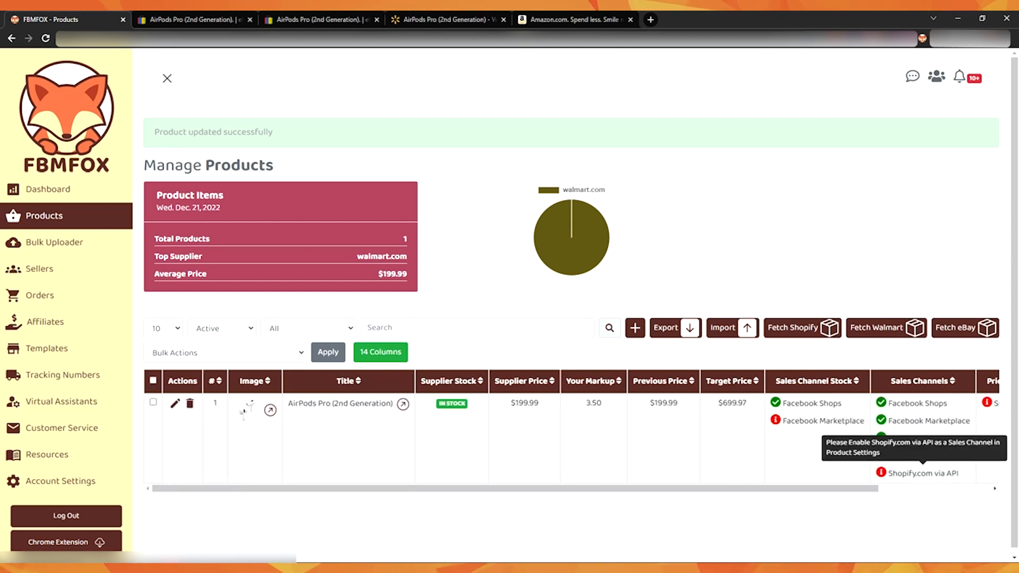